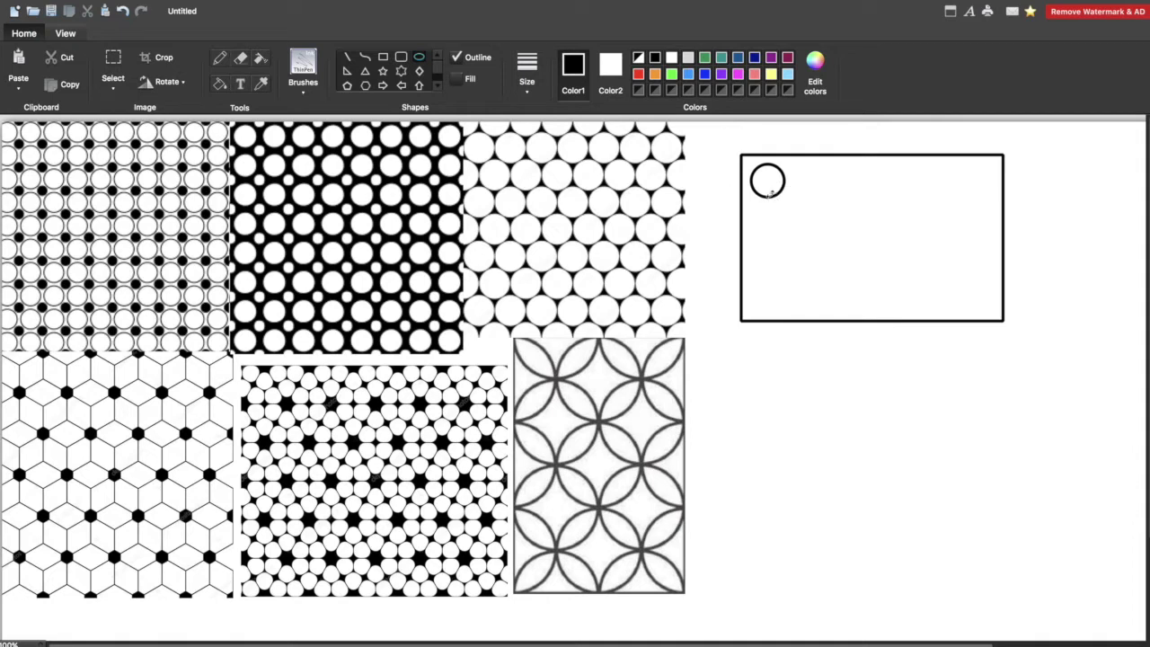
Step: Move the circle into the rectangle's upper-left corner and paste three copies beside it to form a touching row
left_click_drag(765, 182, 760, 180)
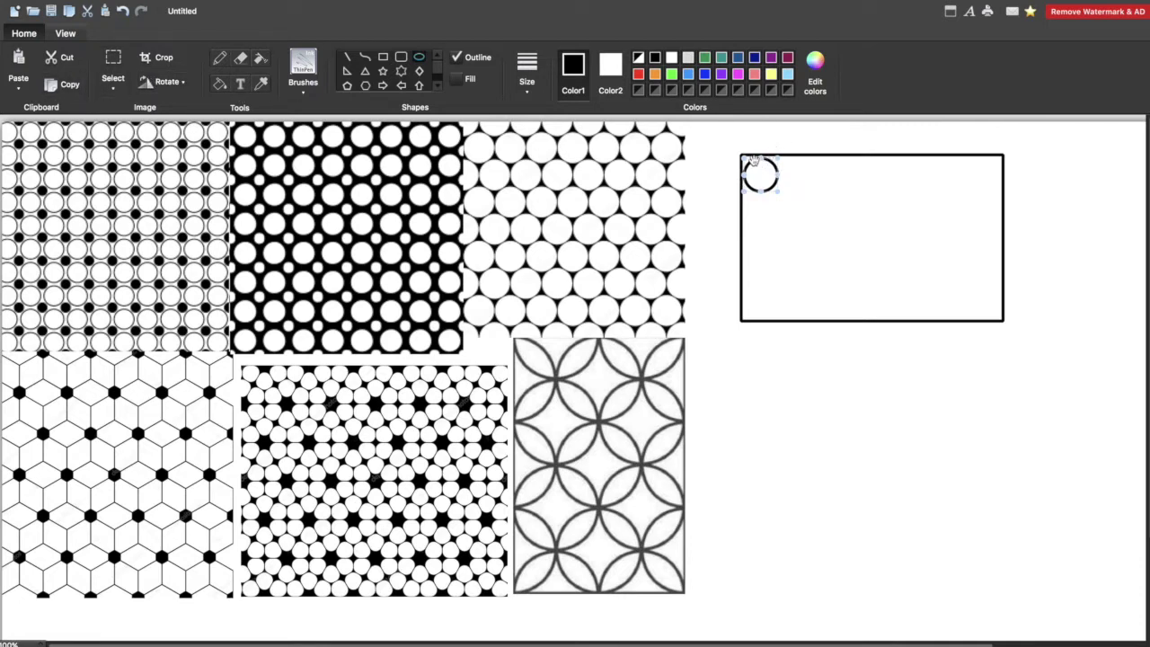
left_click(17, 59)
left_click_drag(18, 139, 789, 171)
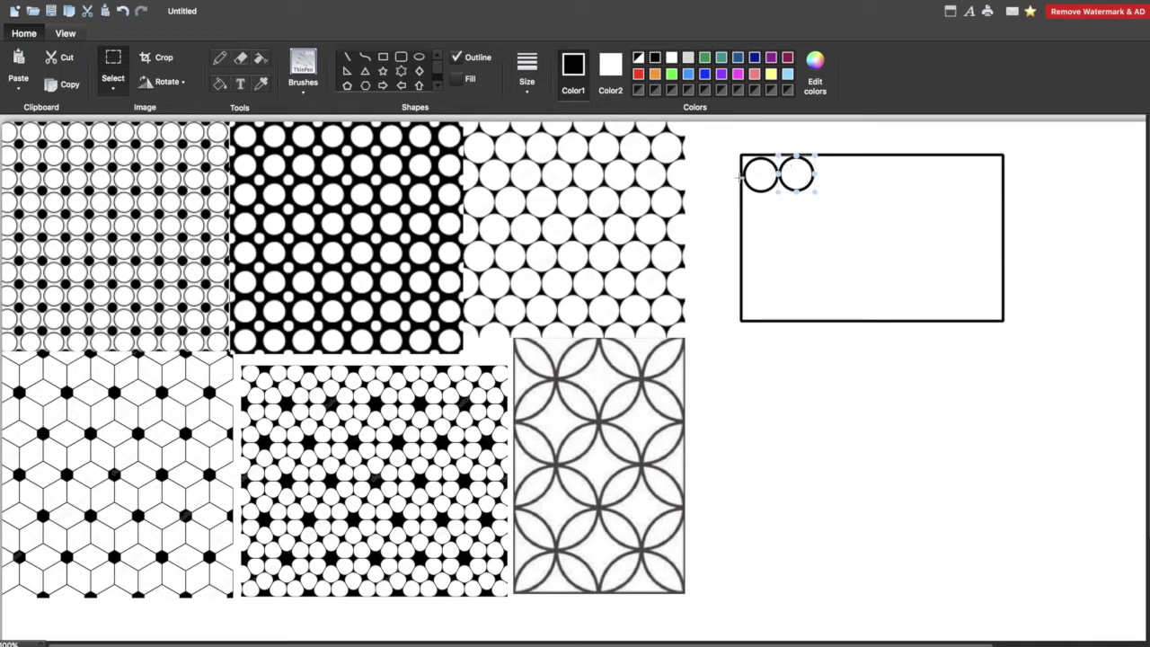
left_click(18, 63)
left_click_drag(25, 133, 834, 171)
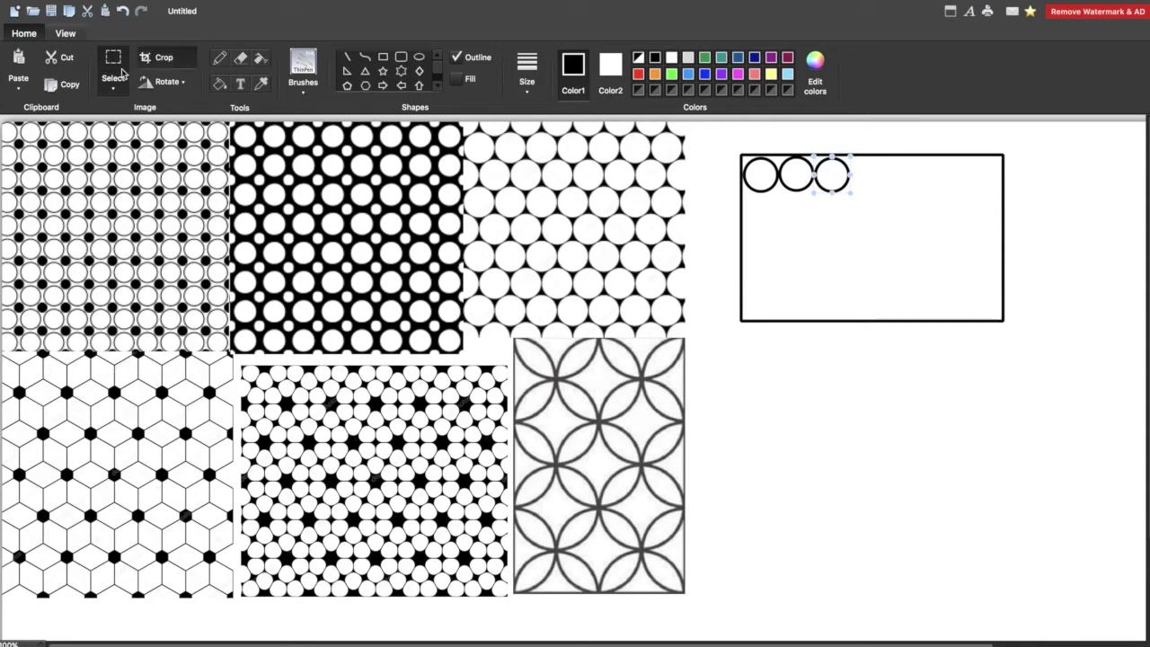
left_click_drag(20, 138, 871, 176)
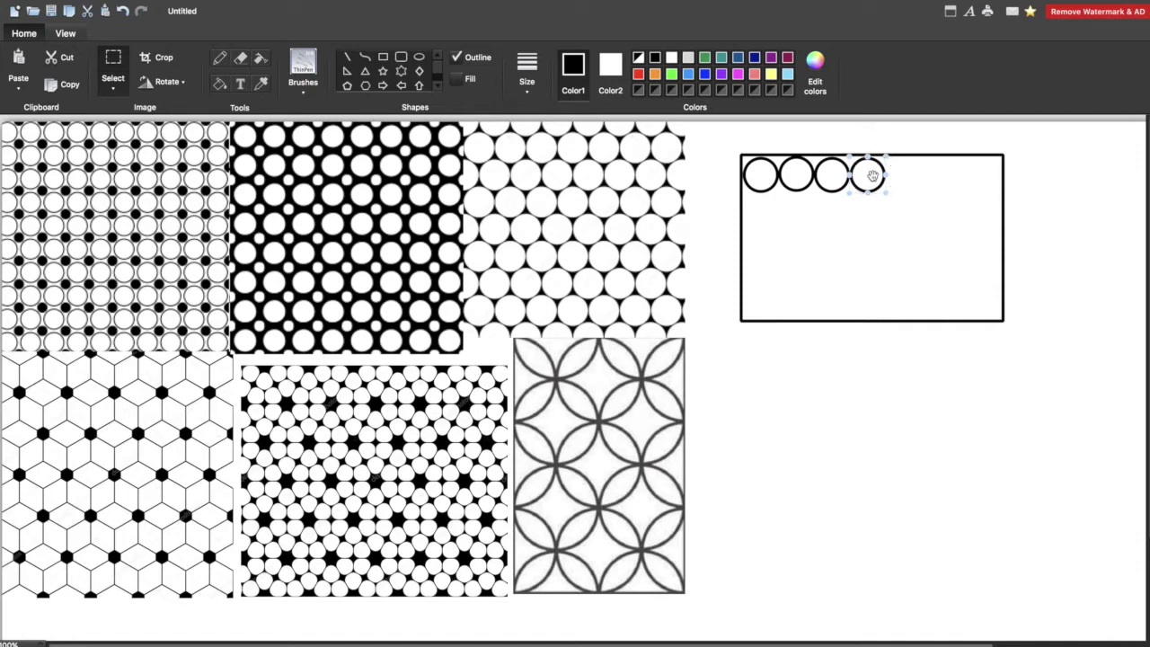
Step: Paste four more copies of the circle to extend the top row across the rectangle and over its right edge
left_click(18, 67)
left_click_drag(21, 139, 900, 173)
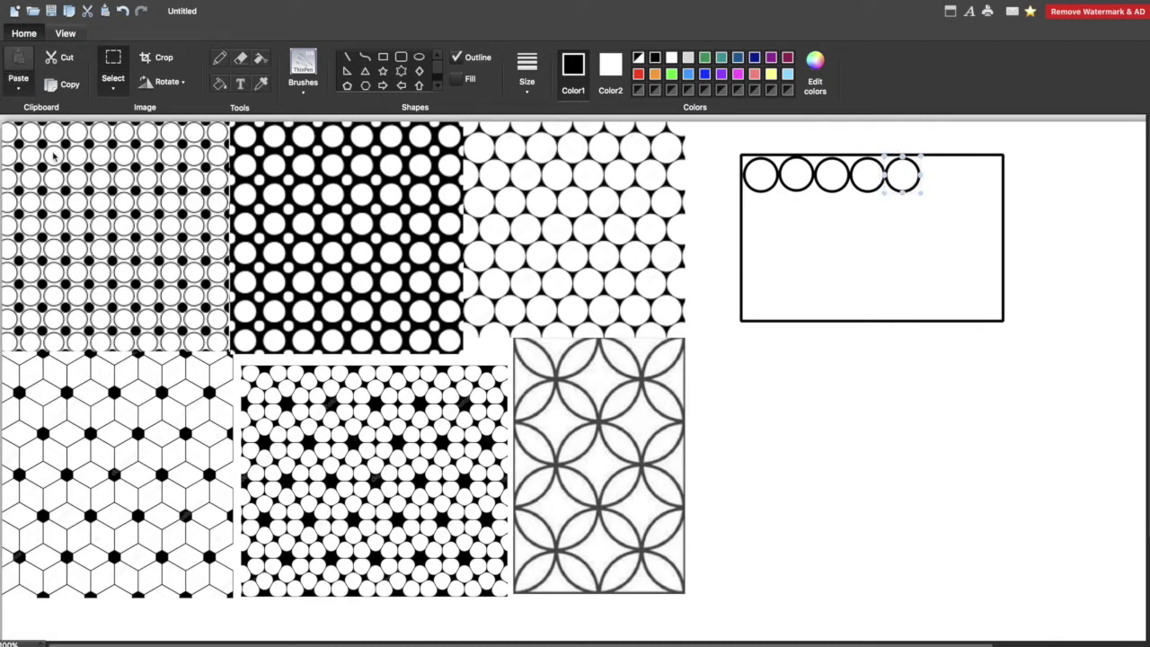
left_click(18, 68)
left_click_drag(32, 136, 939, 174)
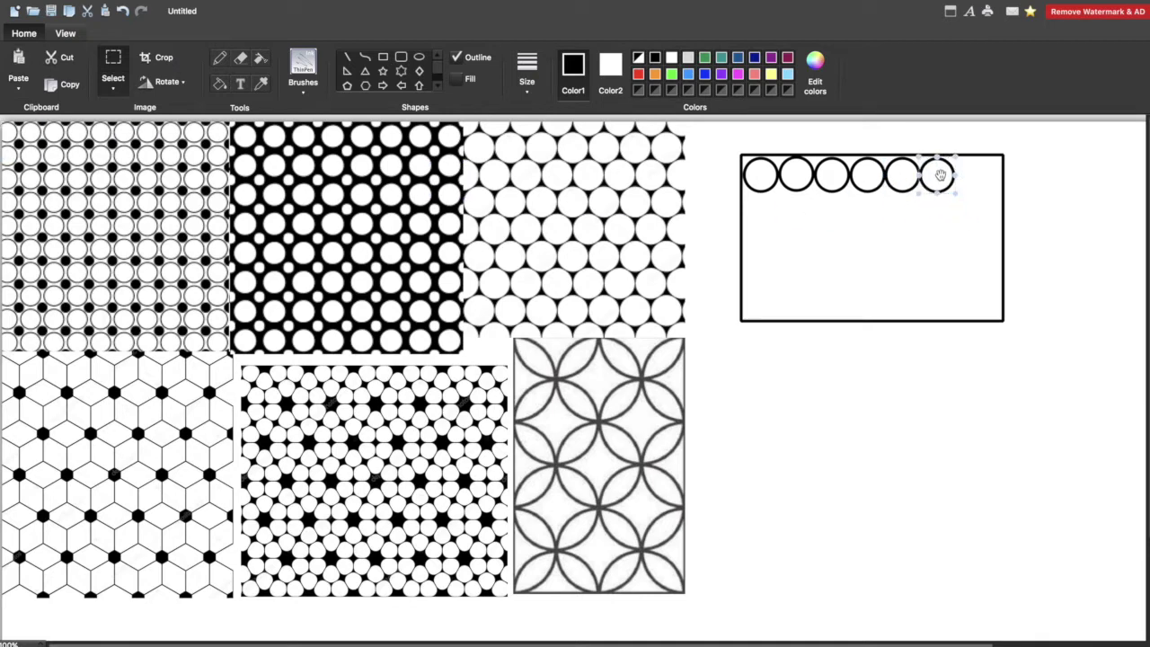
left_click(18, 67)
left_click_drag(21, 141, 971, 181)
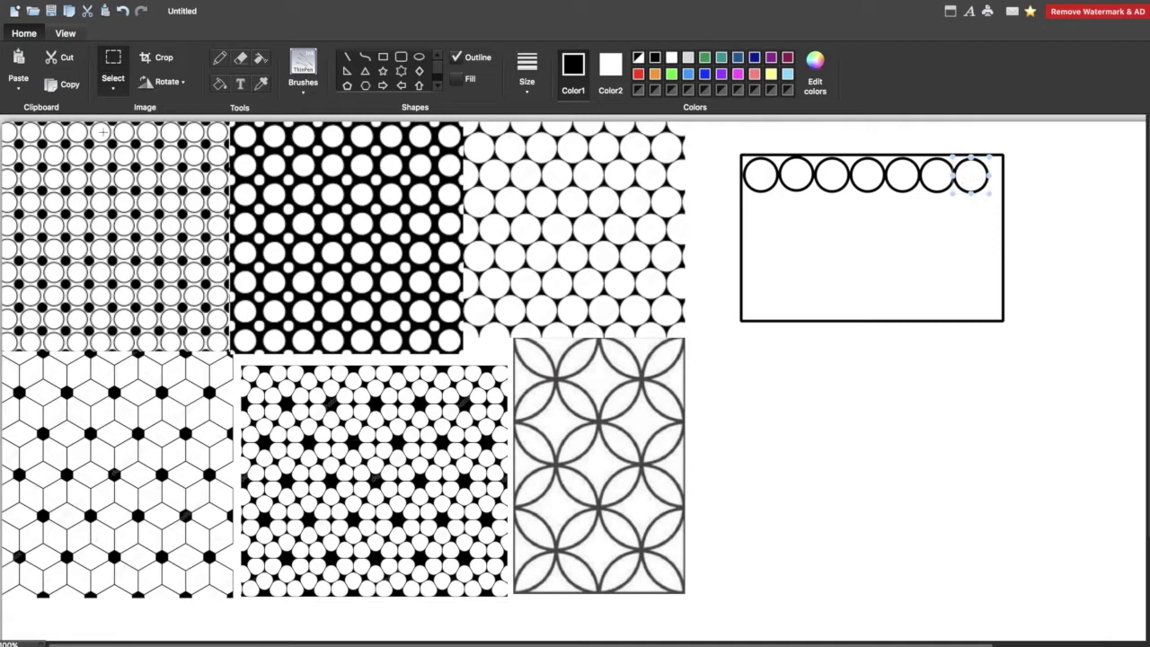
left_click(18, 65)
left_click(33, 85)
left_click_drag(21, 136, 1006, 175)
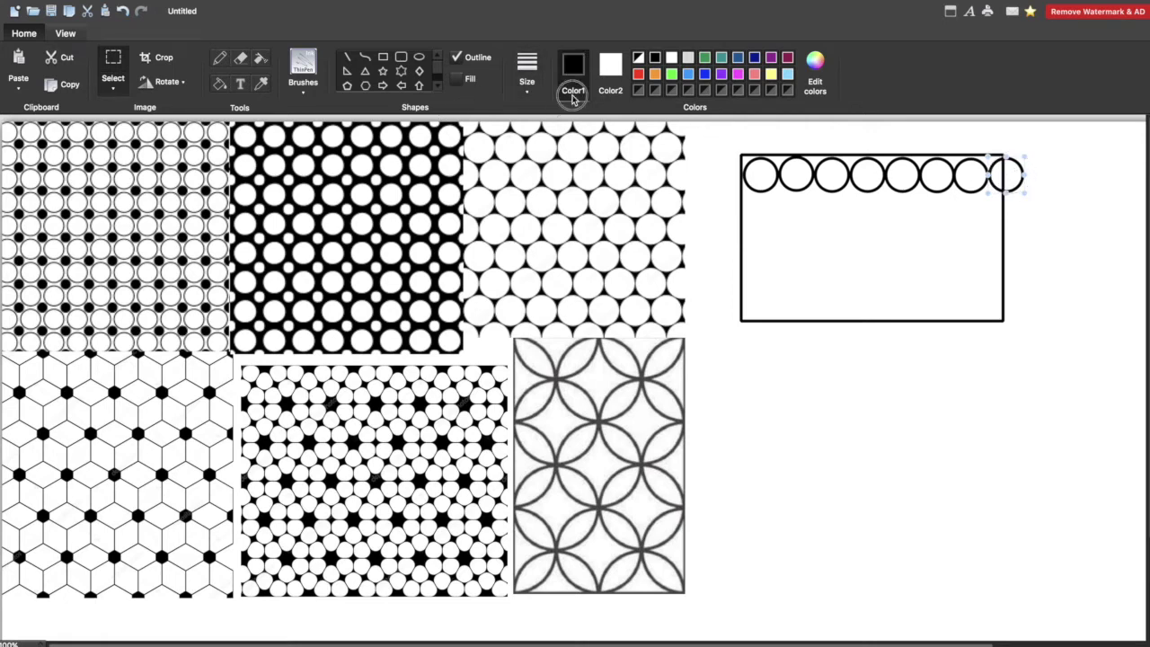
Step: Erase the part of the last circle outside the rectangle's right edge with the eraser at size 9
left_click(531, 85)
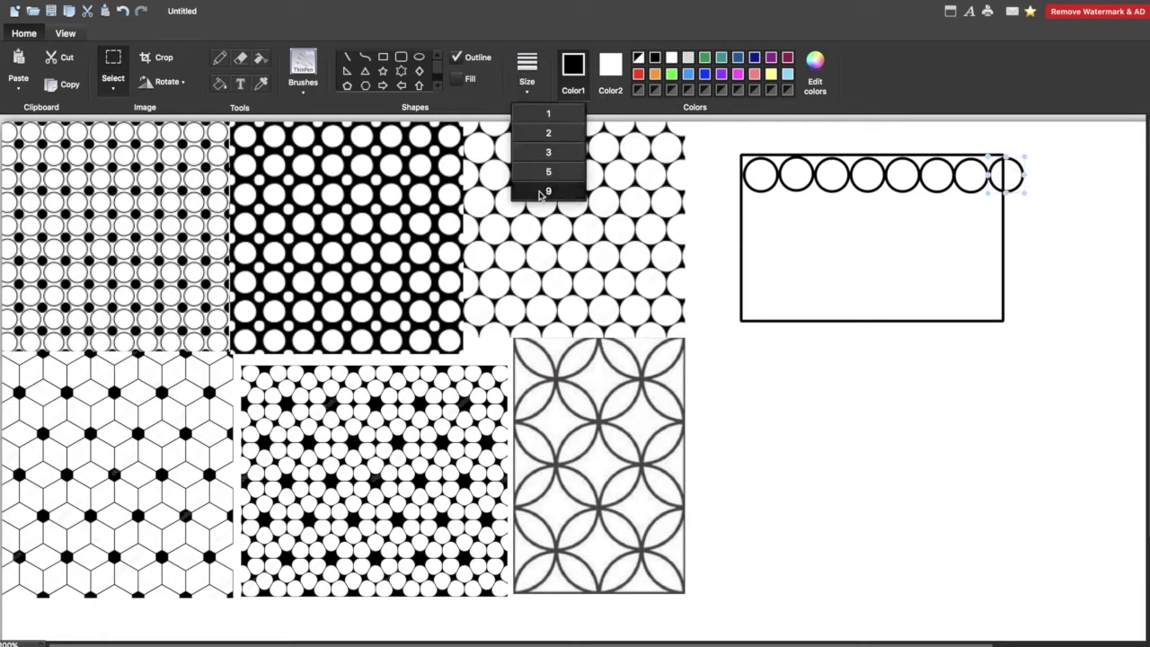
left_click(546, 187)
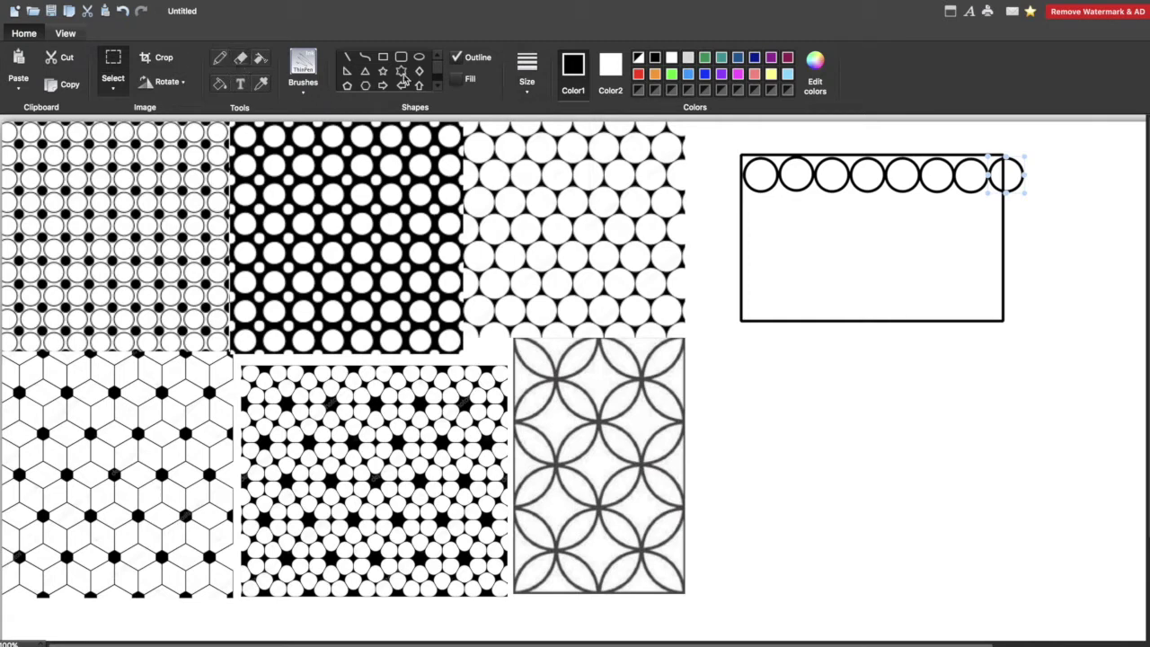
left_click(240, 58)
left_click(527, 79)
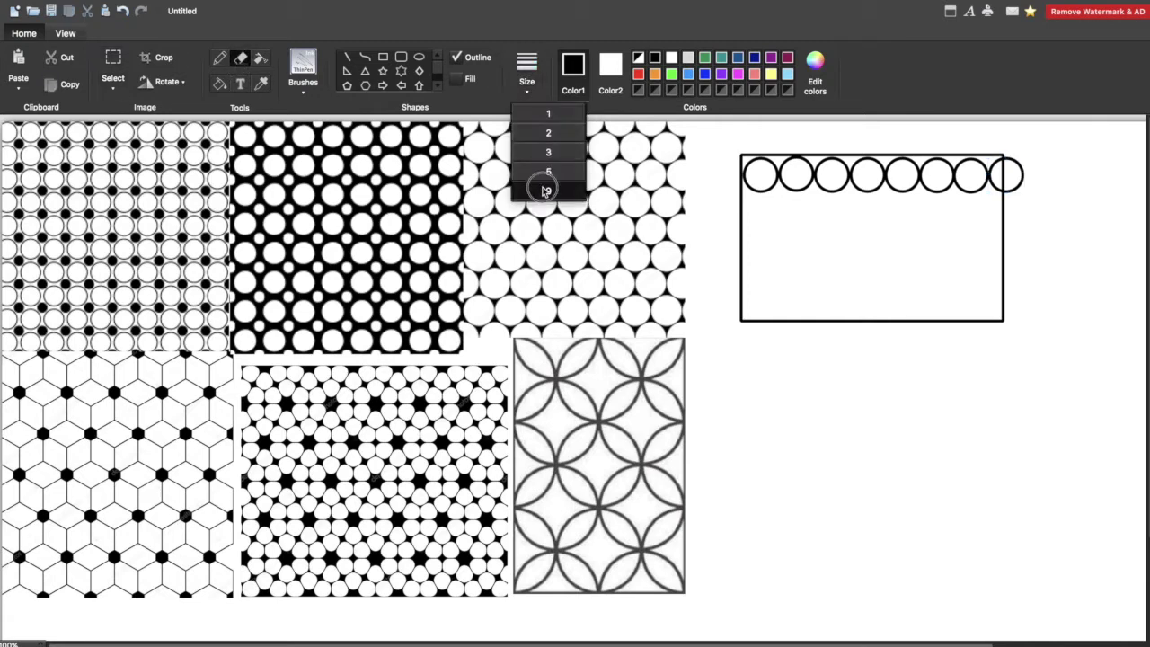
left_click(545, 190)
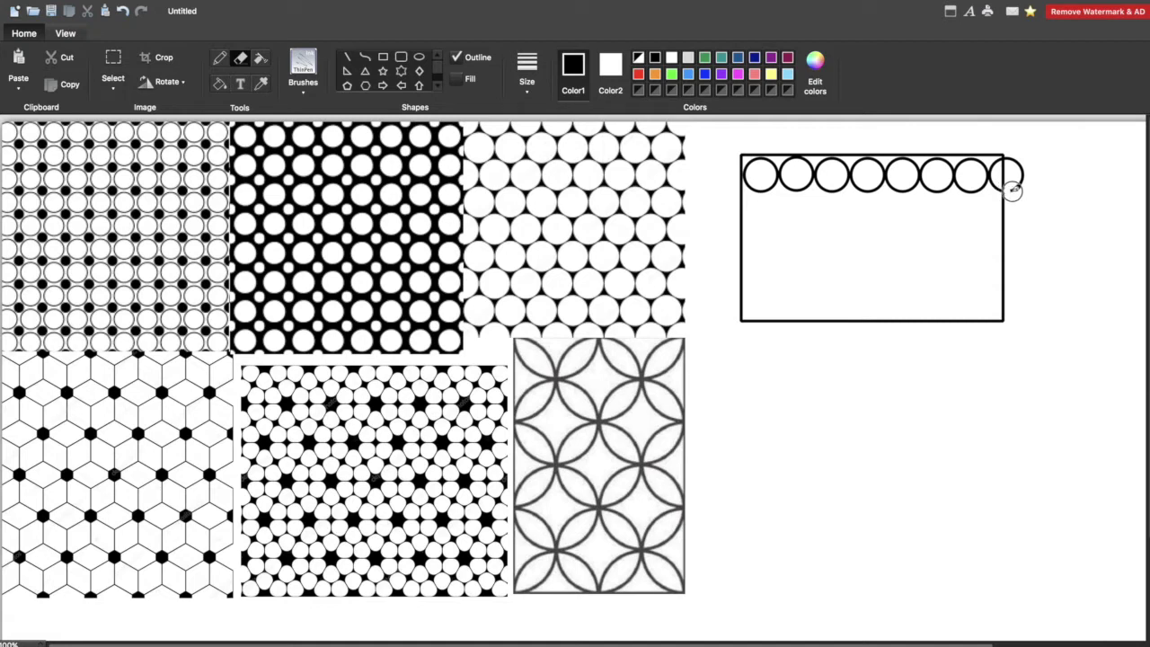
mouse_move(1012, 187)
left_mouse_down()
mouse_move(1022, 171)
mouse_move(1009, 163)
left_mouse_up()
Step: Copy the whole top row of circles and paste it directly beneath as a second row
left_click(113, 60)
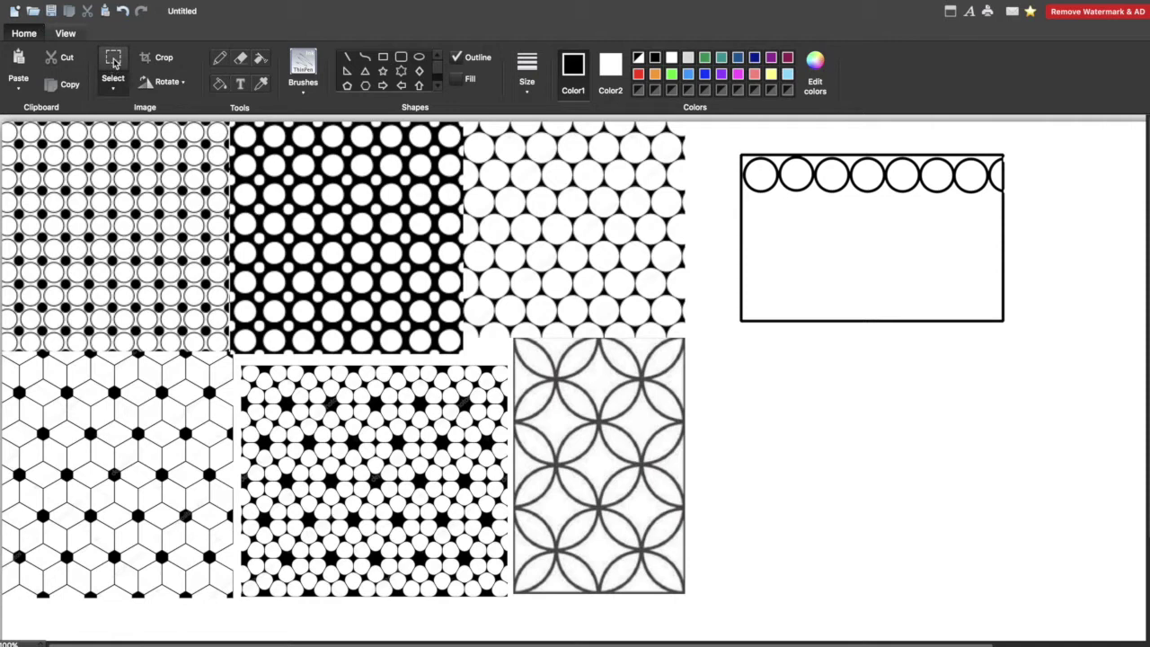
left_click_drag(742, 159, 998, 196)
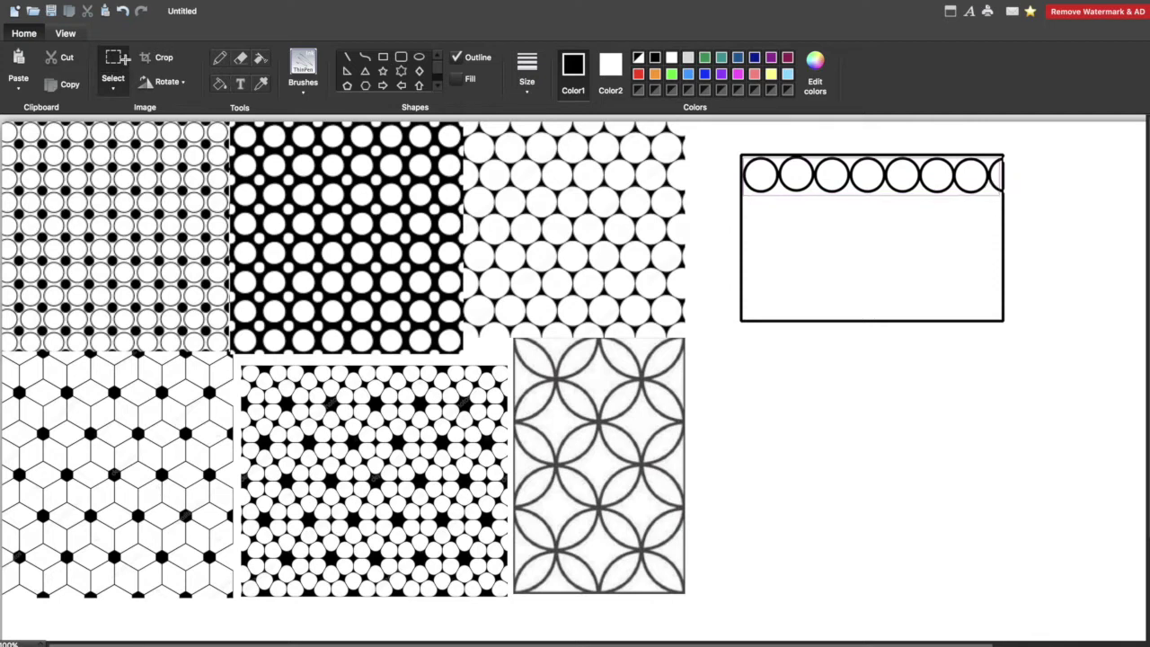
left_click(737, 144)
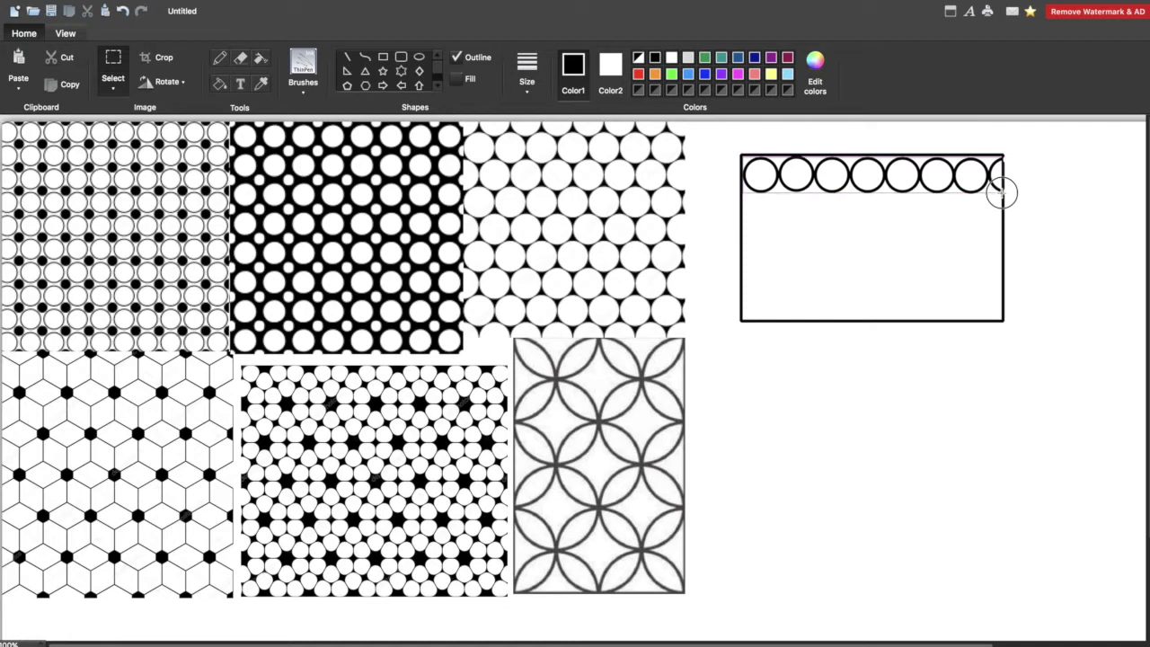
left_click_drag(1001, 192, 1001, 192)
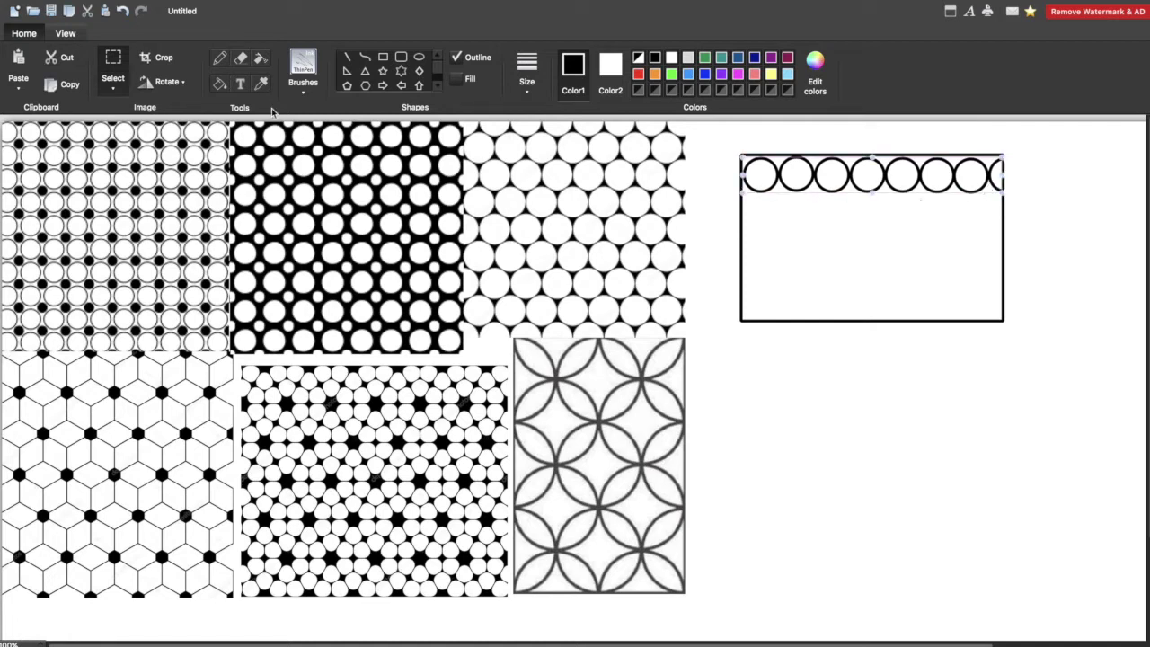
left_click(63, 84)
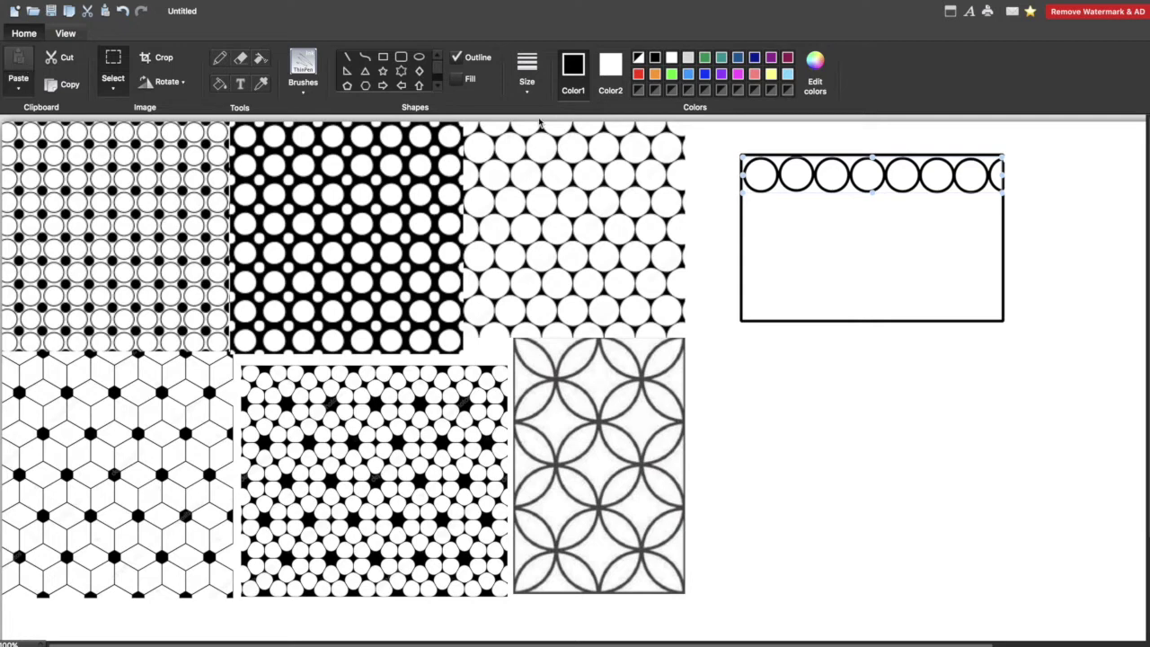
key("super+v")
left_click_drag(79, 131, 827, 208)
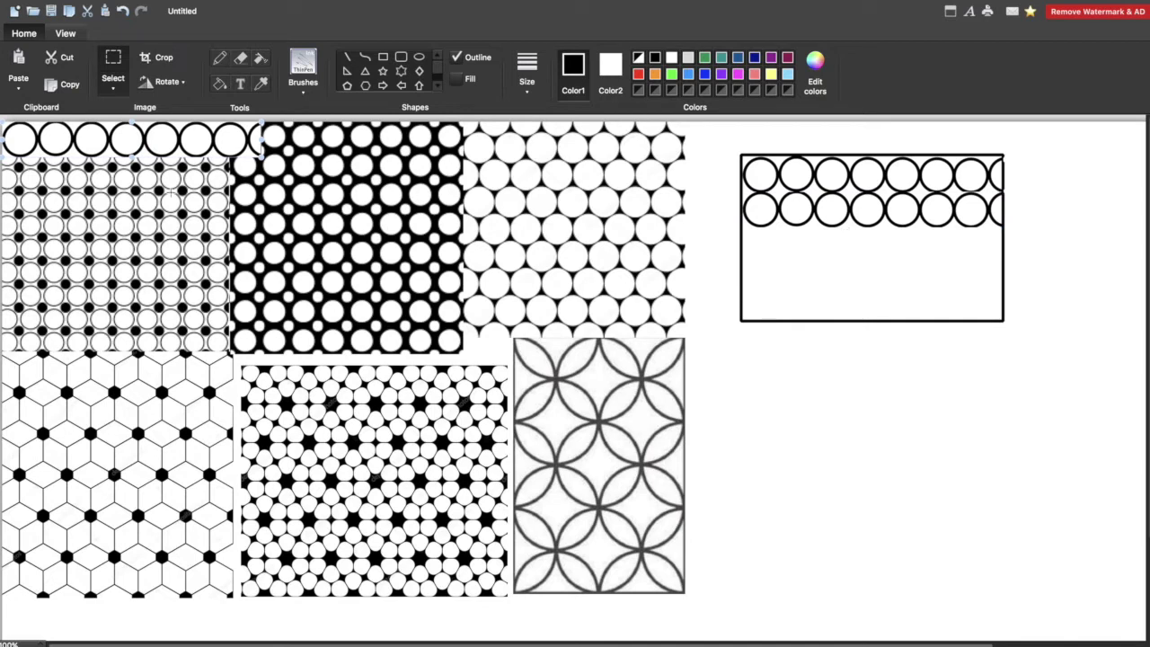
Step: Paste three more copies of the circle row, stacking them below the second row and over the rectangle's bottom edge
left_click_drag(136, 141, 870, 246)
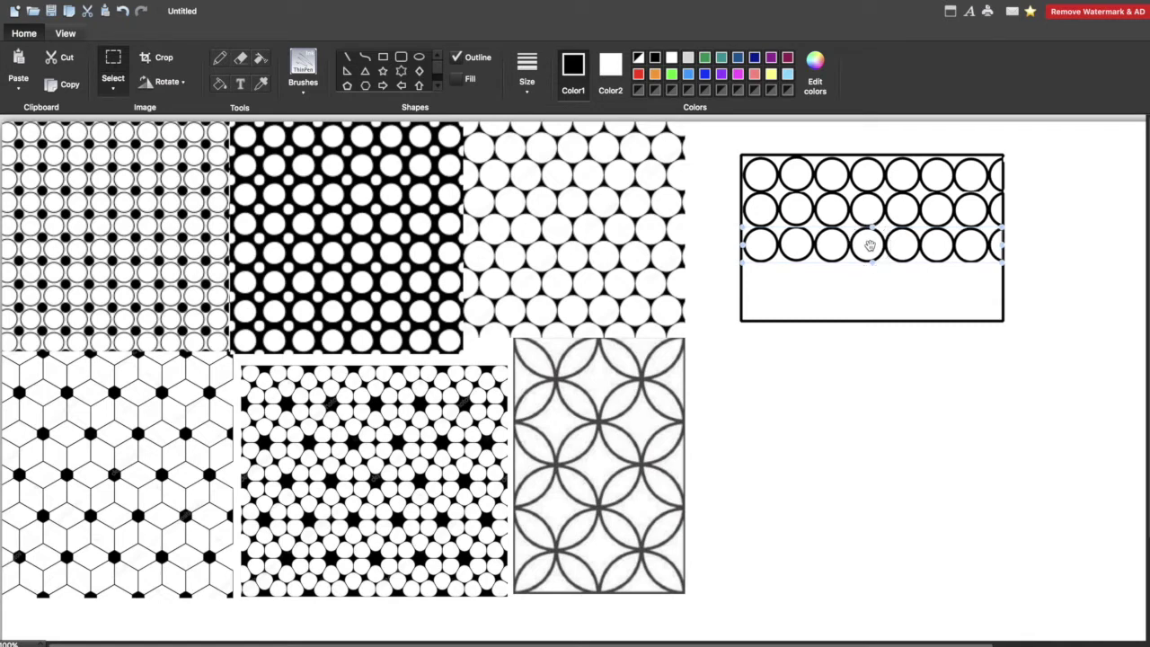
key("ctrl+v")
left_click_drag(81, 135, 819, 271)
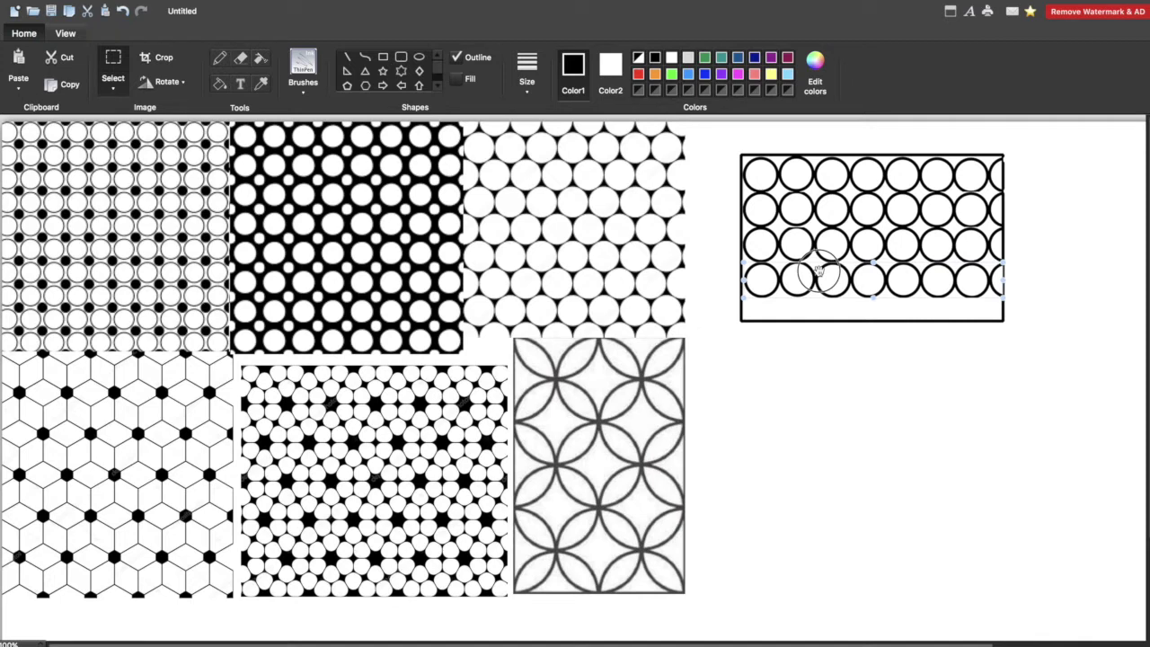
left_click_drag(818, 270, 819, 271)
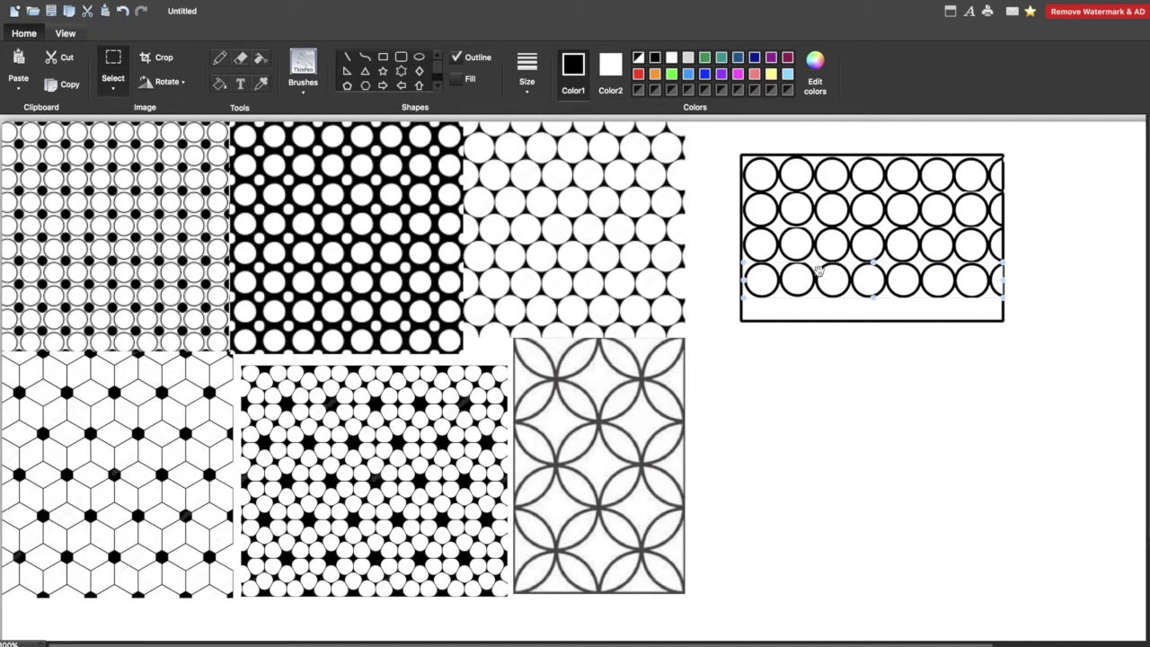
left_click(24, 76)
left_click_drag(108, 146, 828, 323)
left_click(799, 358)
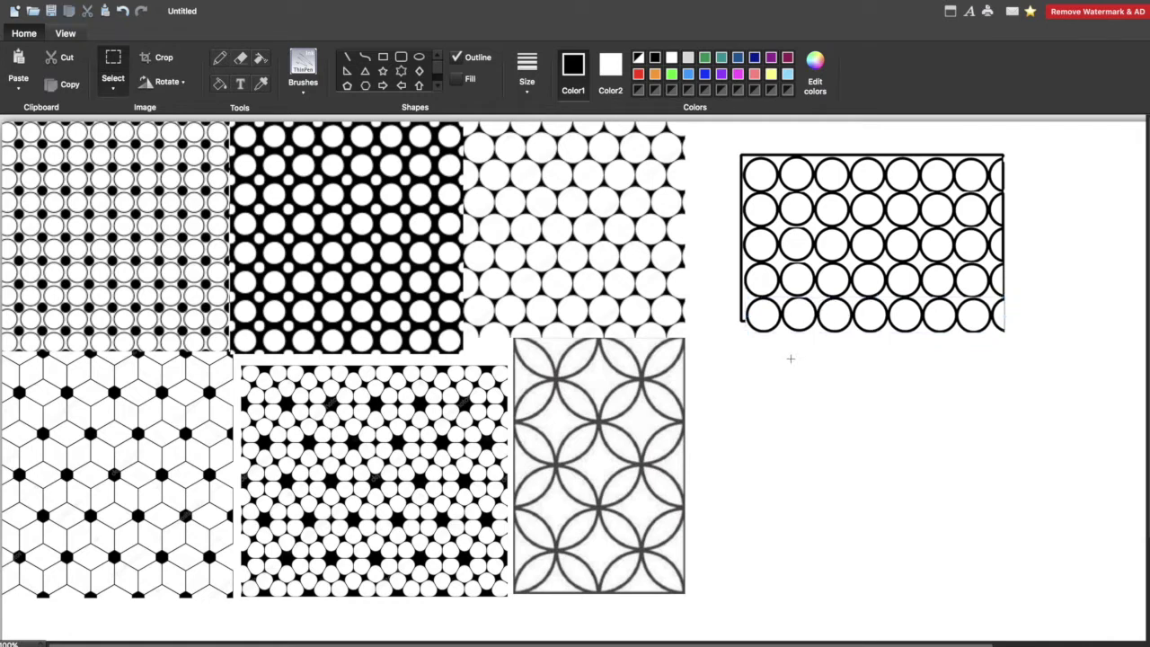
Step: Redraw the frame with the Line tool, adding a bottom edge below the fifth row and new right and left sides
left_click(347, 57)
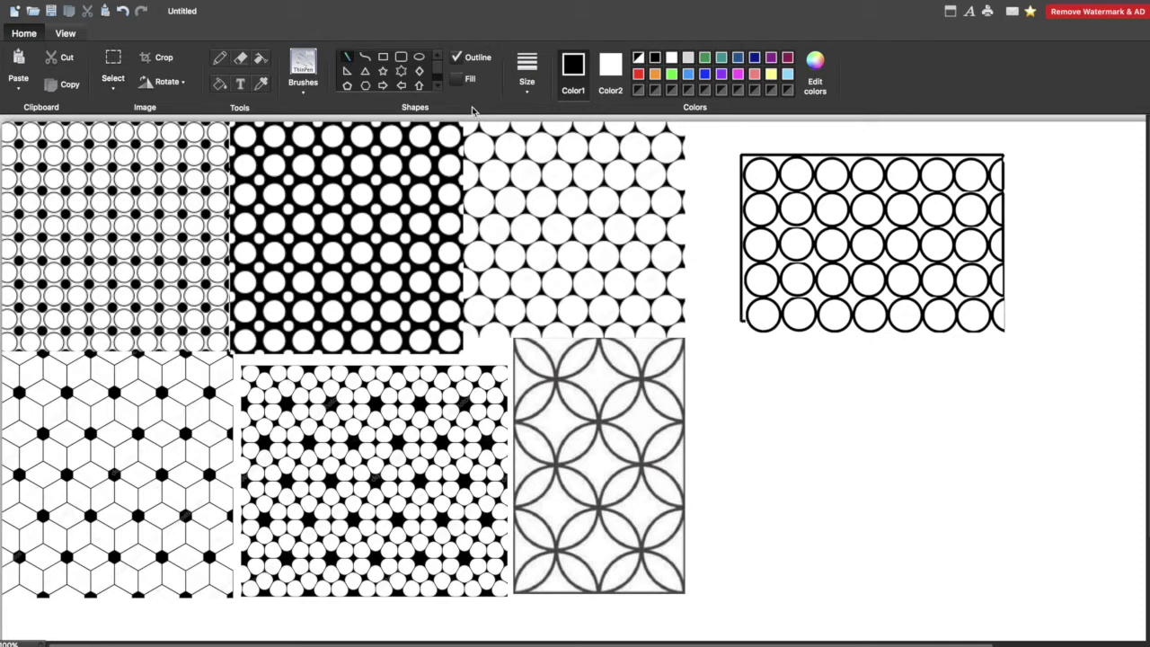
left_click(527, 73)
left_click(545, 190)
left_click_drag(740, 320, 1003, 335)
left_click_drag(1002, 294, 1003, 334)
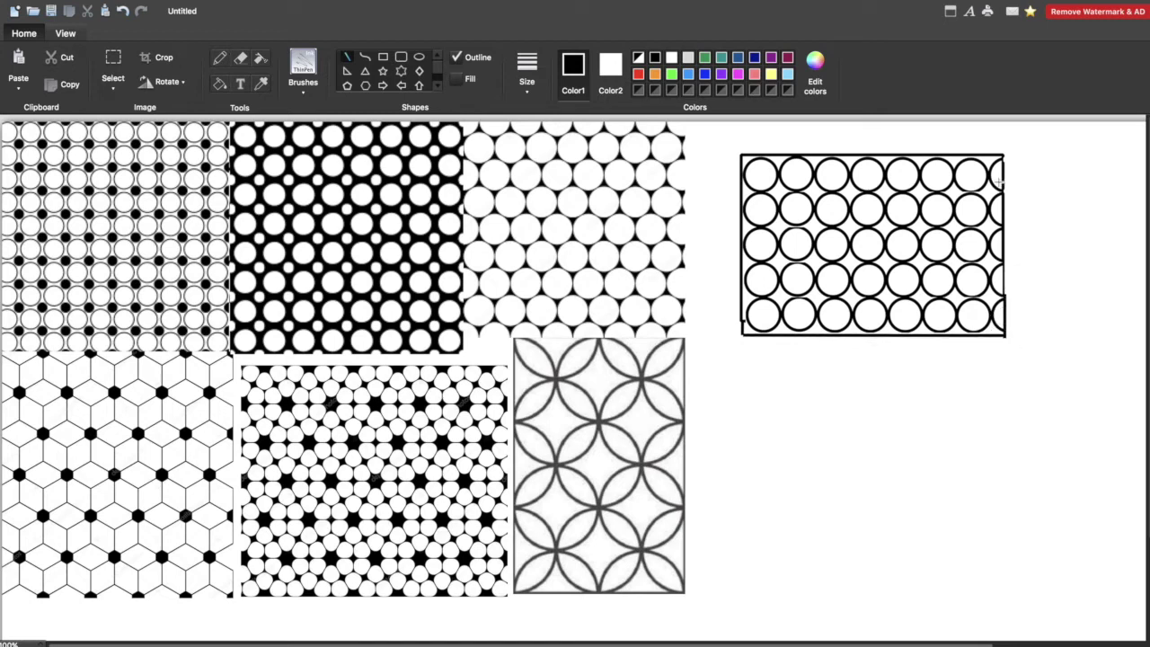
left_click_drag(1002, 155, 1006, 305)
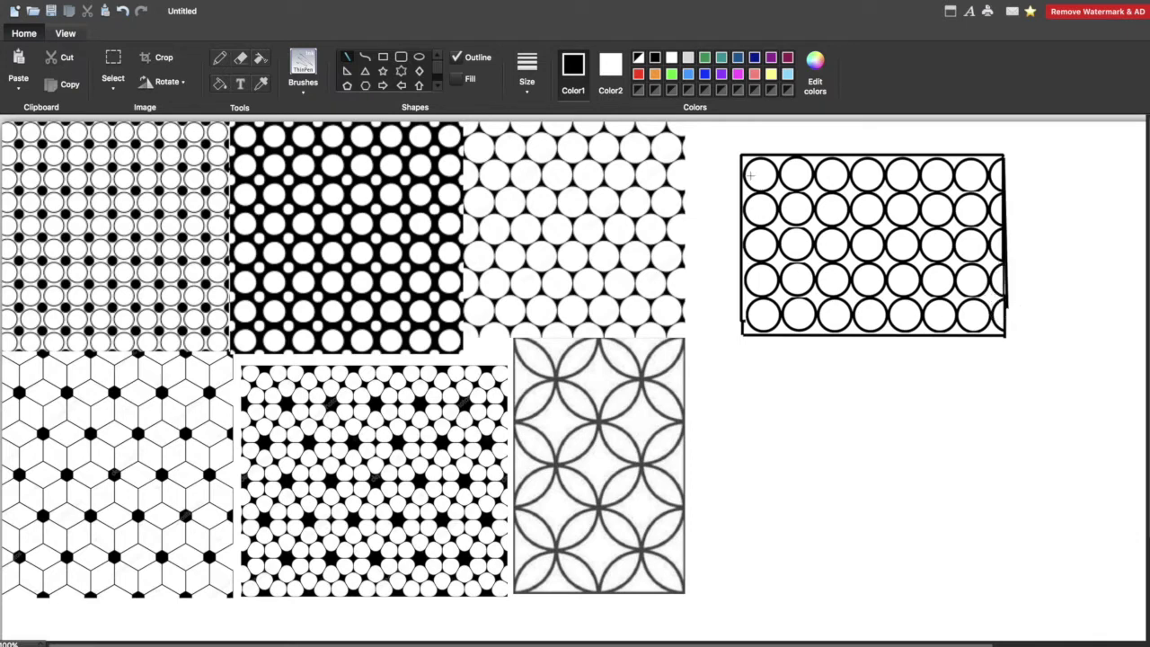
left_click_drag(741, 154, 740, 335)
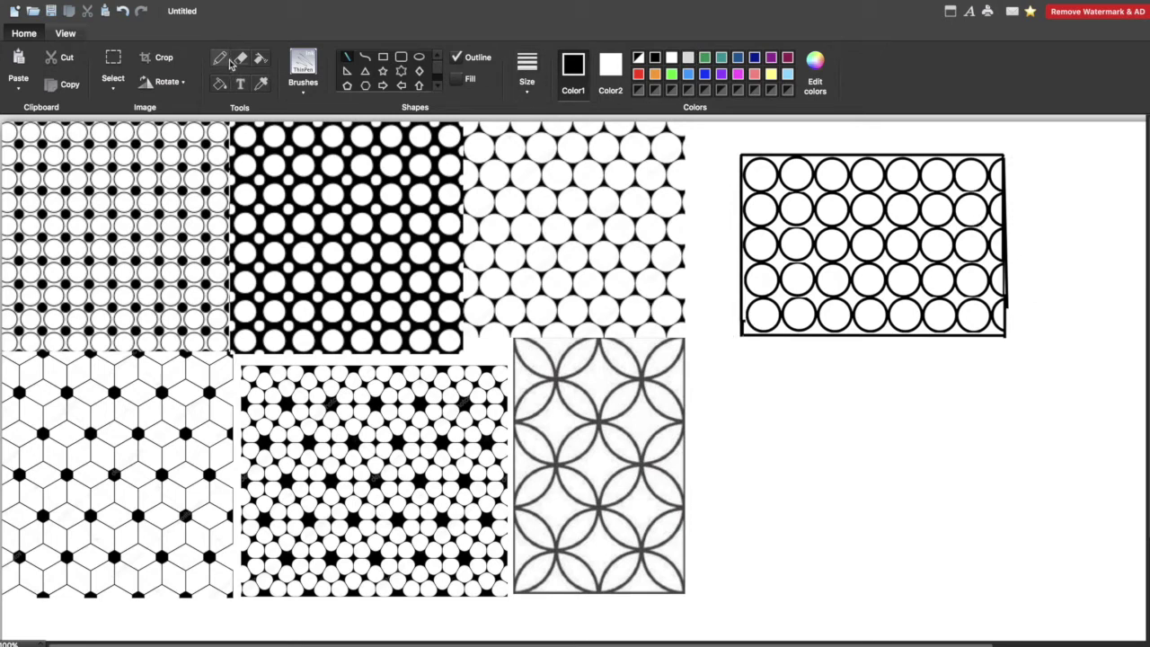
Step: Fill the gaps between the first and second rows of circles with black
left_click(219, 83)
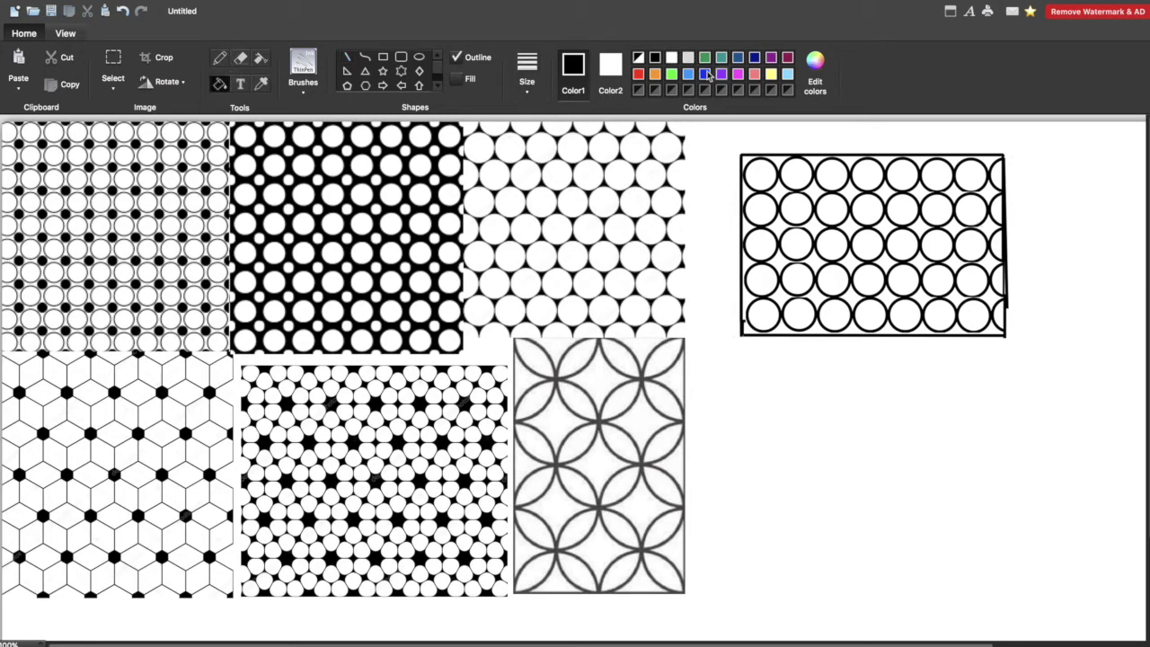
left_click(776, 161)
left_click(778, 191)
left_click(747, 191)
left_click(813, 191)
left_click(848, 191)
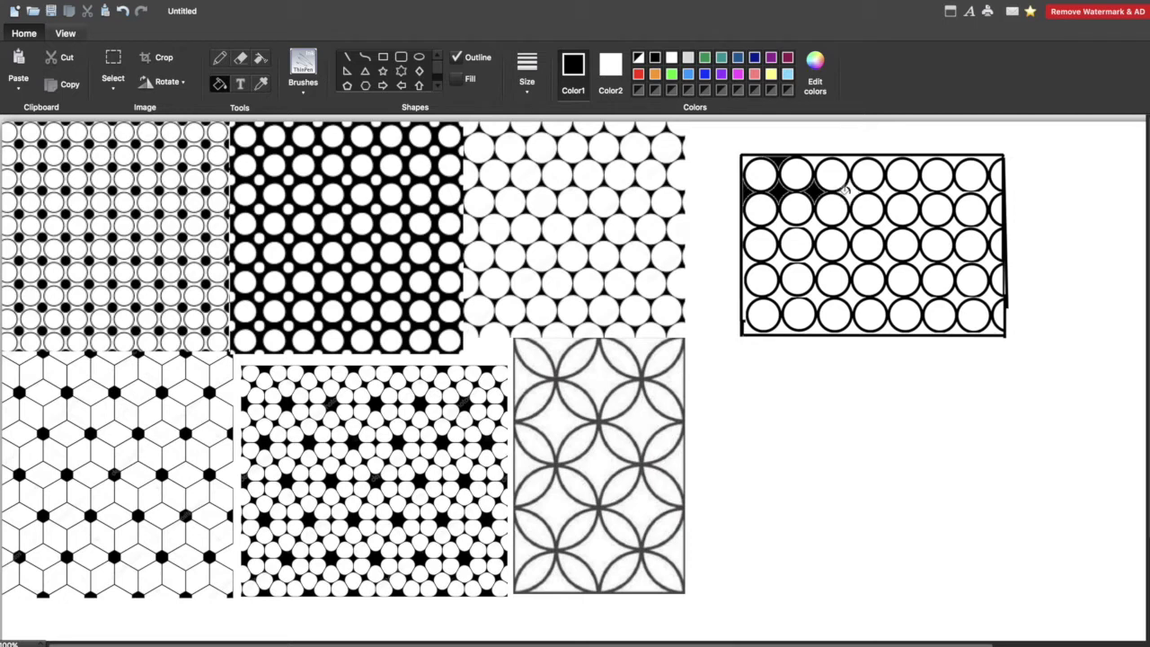
left_click(885, 190)
left_click(920, 191)
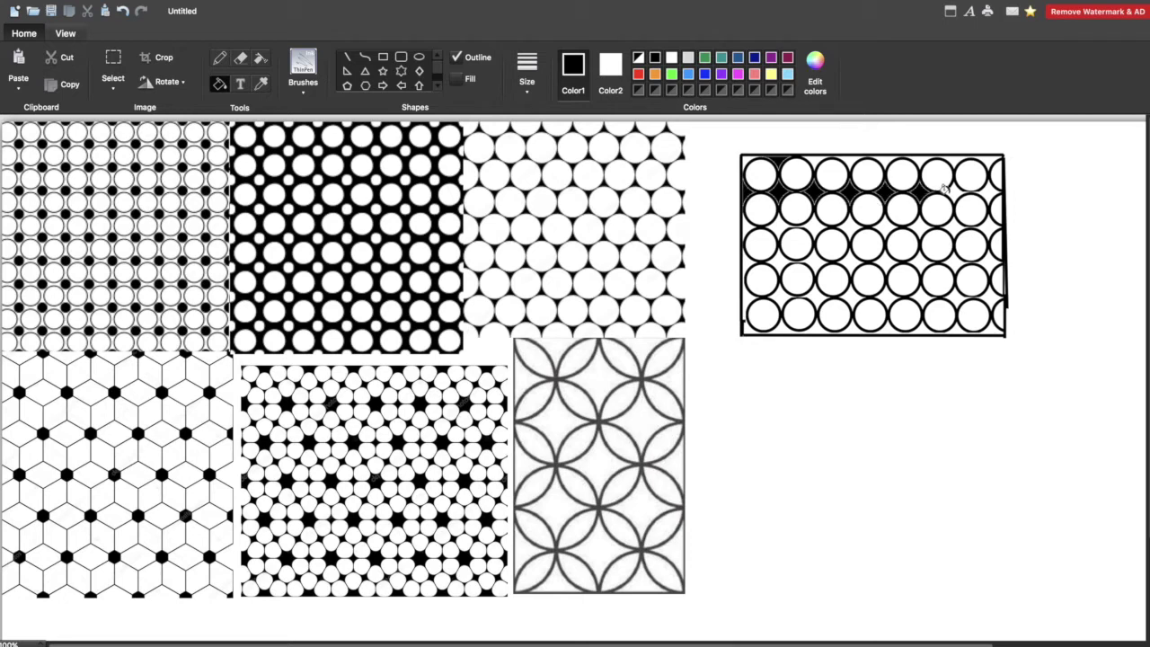
left_click(955, 190)
left_click(983, 189)
Step: Fill the remaining gaps between the first row of circles and the frame's top edge with black
left_click(988, 161)
left_click(881, 159)
left_click(851, 161)
left_click(816, 161)
left_click(814, 162)
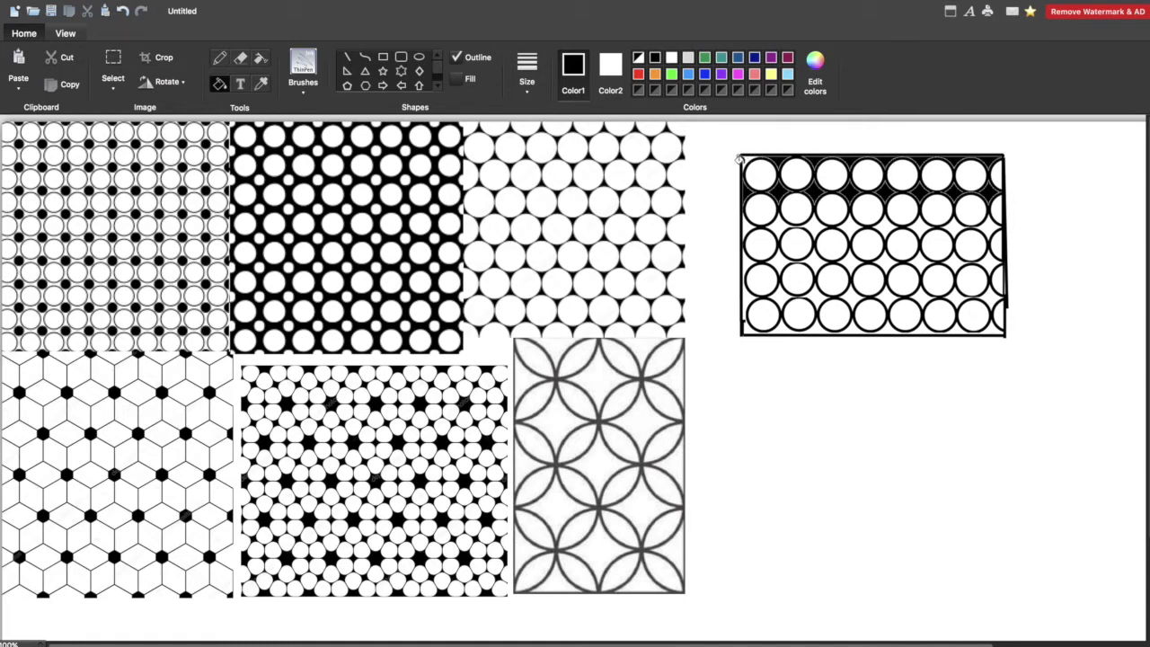
Step: Fill the gaps between the second and third rows of circles with black
left_click(780, 223)
left_click(813, 225)
left_click(844, 225)
left_click(920, 224)
left_click(955, 225)
left_click(988, 224)
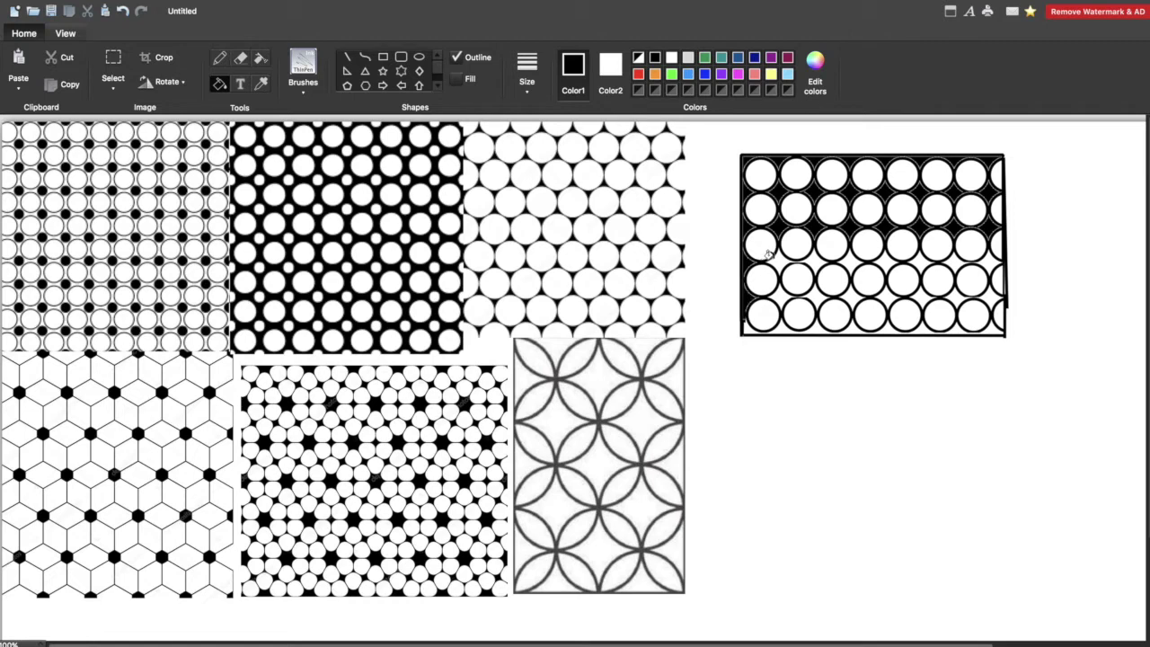
Step: Fill the gaps between the third and fourth rows of circles with black
left_click(806, 259)
left_click(850, 261)
left_click(886, 262)
left_click(918, 261)
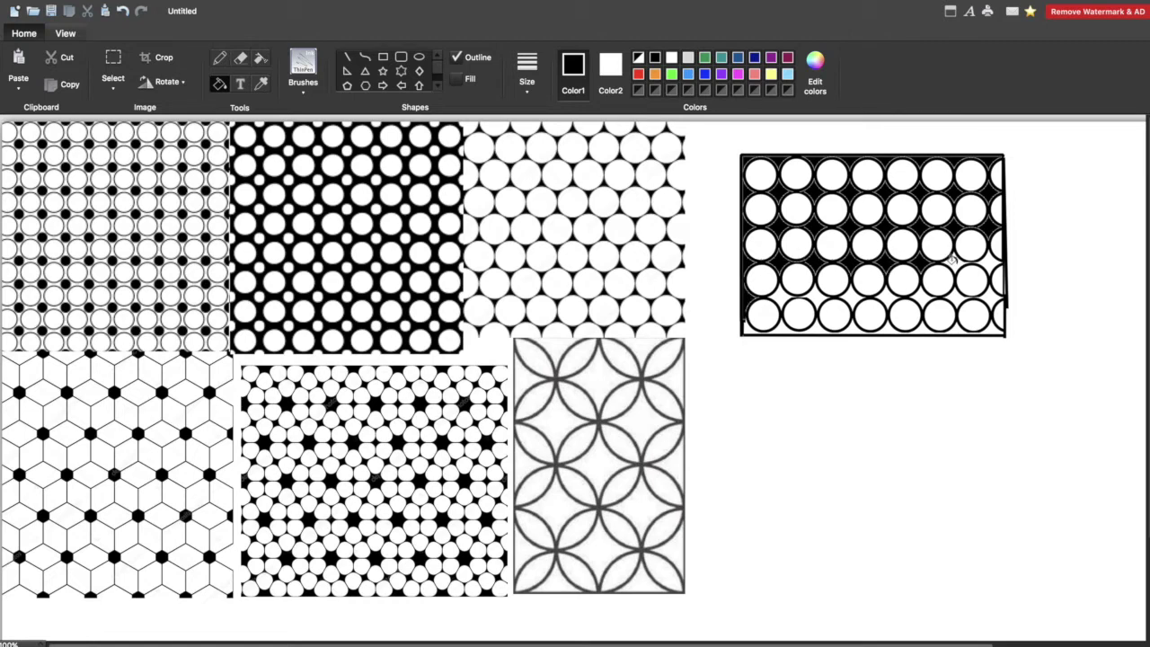
left_click(956, 261)
left_click(989, 261)
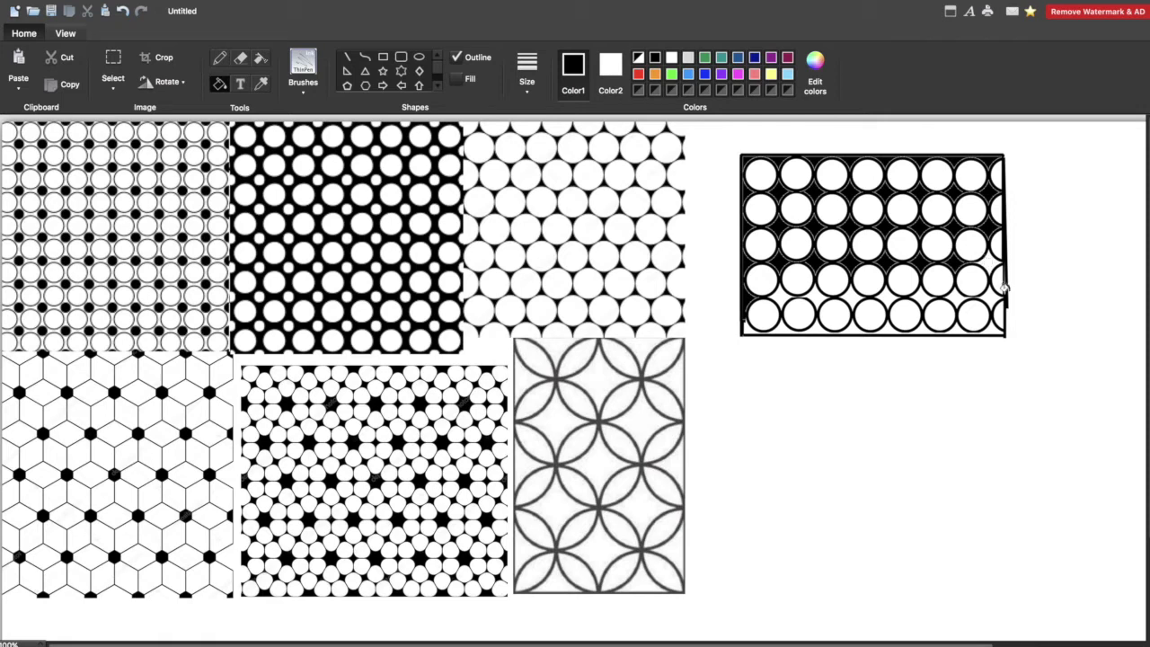
Step: Fill the gaps between the fourth and fifth rows of circles and along the frame's bottom edge with black
left_click(955, 295)
left_click(918, 296)
left_click(886, 296)
left_click(853, 296)
left_click(817, 297)
left_click(780, 296)
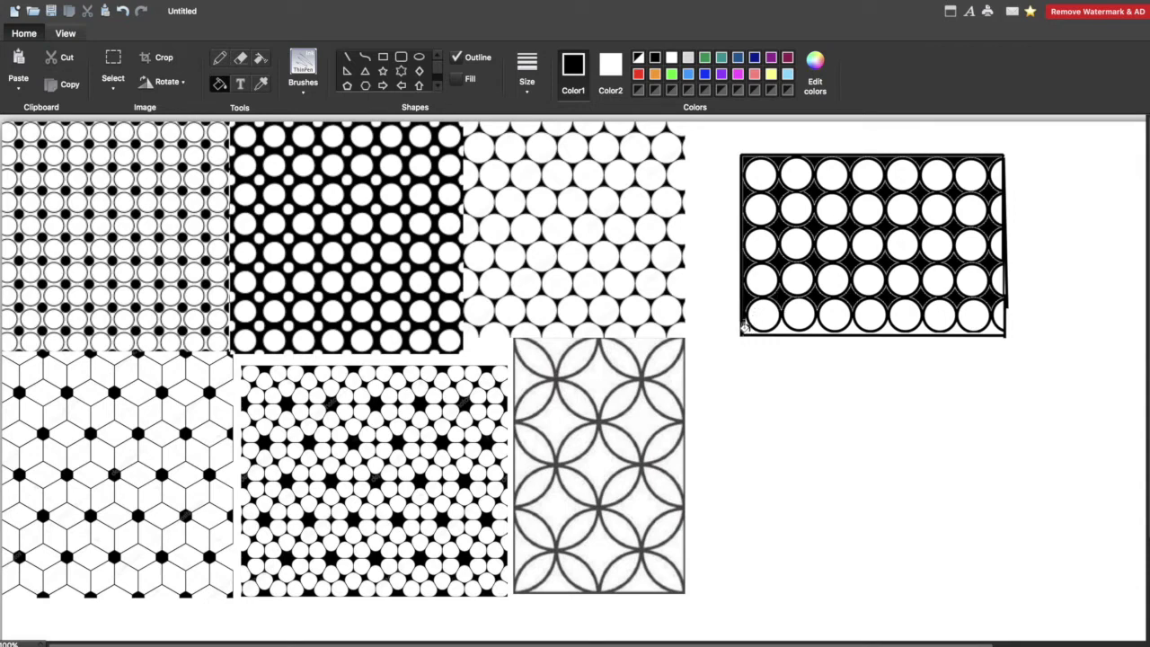
left_click(744, 327)
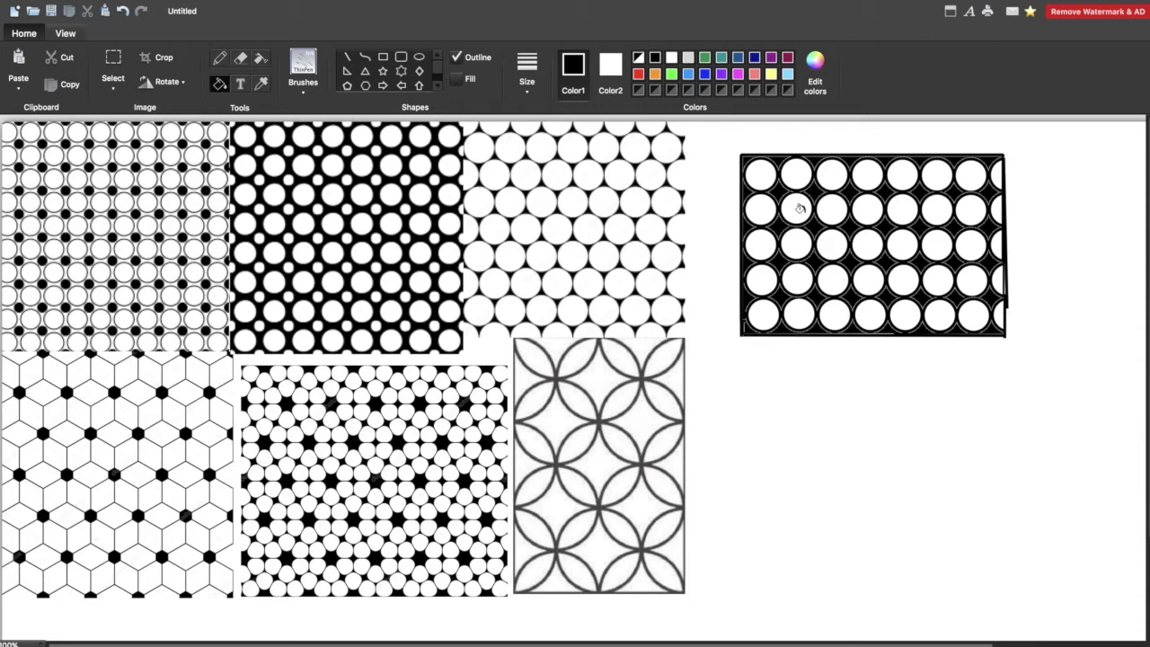
mouse_move(500, 4)
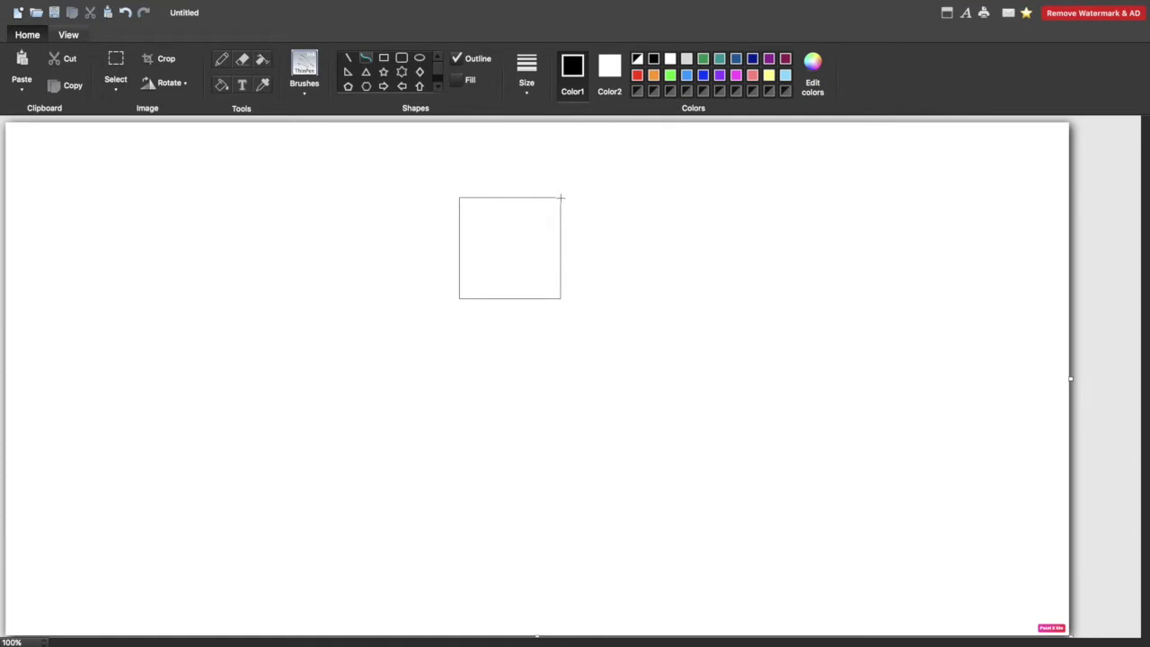
Step: Draw curves from the square's corners to its centre to form four diagonal leaf-shaped petals
mouse_move(560, 198)
left_mouse_down()
mouse_move(508, 244)
mouse_move(545, 233)
mouse_move(556, 253)
left_mouse_up()
left_click(367, 61)
mouse_move(560, 198)
left_mouse_down()
mouse_move(509, 243)
mouse_move(508, 197)
left_mouse_up()
left_click(366, 61)
left_click_drag(459, 298, 521, 288)
left_click(366, 61)
mouse_move(510, 244)
left_mouse_down()
mouse_move(457, 298)
mouse_move(481, 275)
mouse_move(462, 243)
mouse_move(526, 264)
mouse_move(560, 298)
mouse_move(547, 250)
mouse_move(561, 256)
mouse_move(554, 279)
mouse_move(510, 246)
mouse_move(509, 285)
mouse_move(519, 284)
mouse_move(459, 198)
mouse_move(506, 204)
left_mouse_up()
left_click(364, 61)
left_click(364, 57)
mouse_move(510, 244)
left_mouse_down()
mouse_move(458, 198)
mouse_move(458, 239)
left_mouse_up()
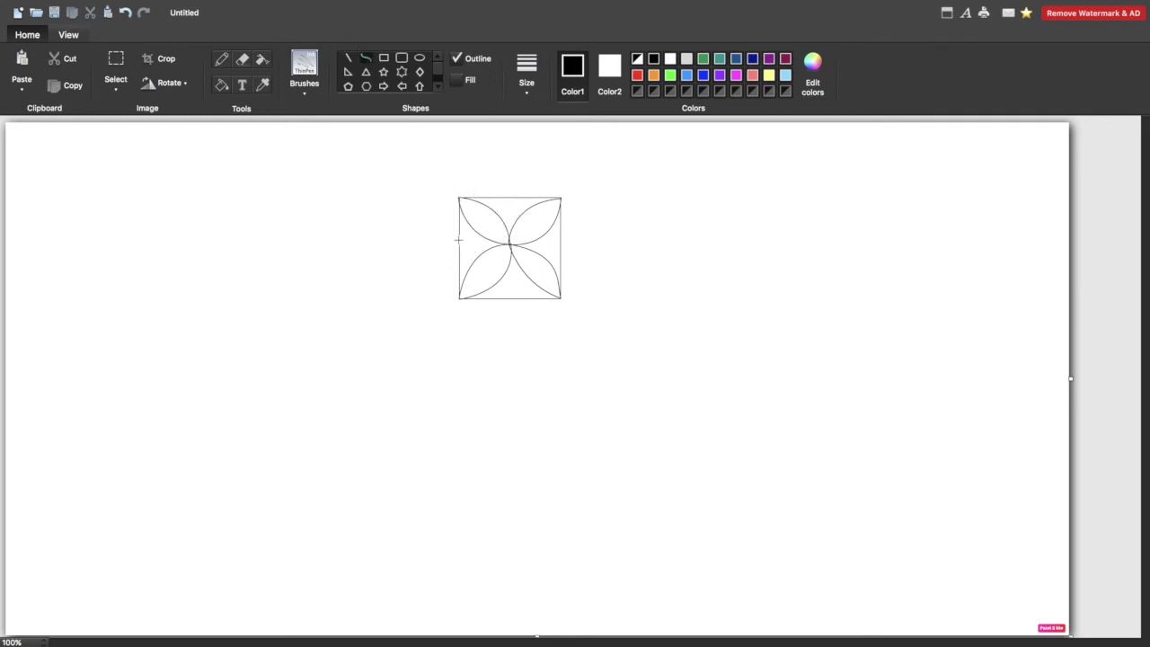
Step: Fill the four areas between the petals and the square's edges with orange
left_click(221, 84)
left_click(653, 74)
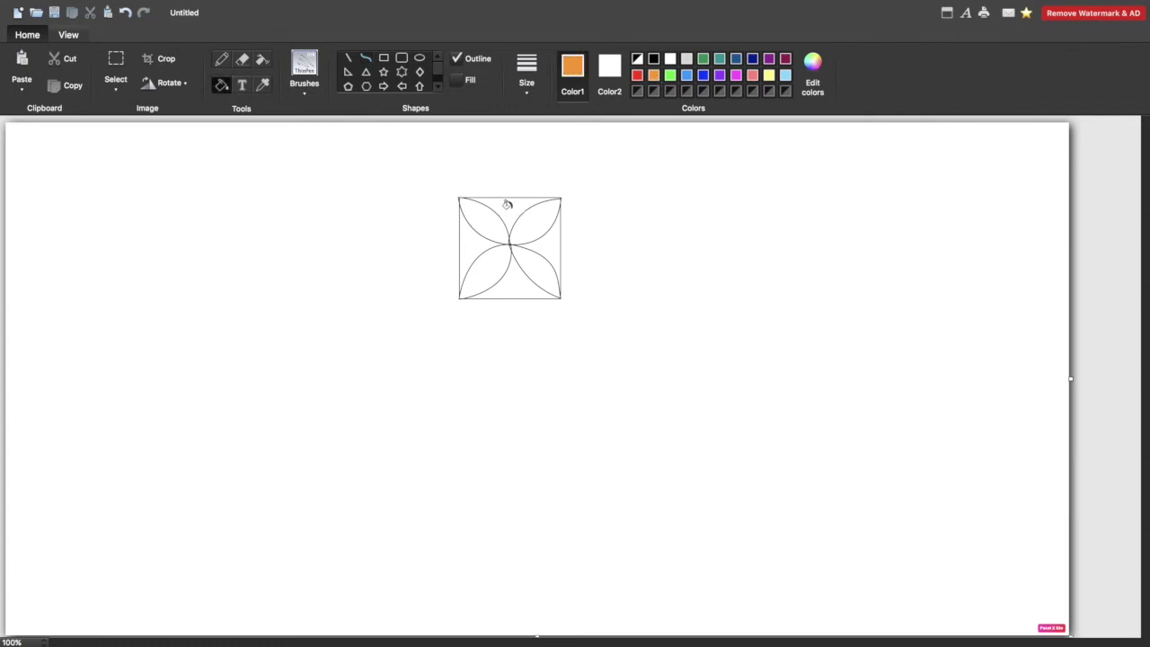
left_click(510, 205)
left_click(550, 247)
left_click(508, 285)
left_click(468, 244)
Step: Fill the four petals inside the square with green
left_click(703, 59)
left_click(480, 220)
left_click(537, 220)
left_click(537, 274)
left_click(486, 262)
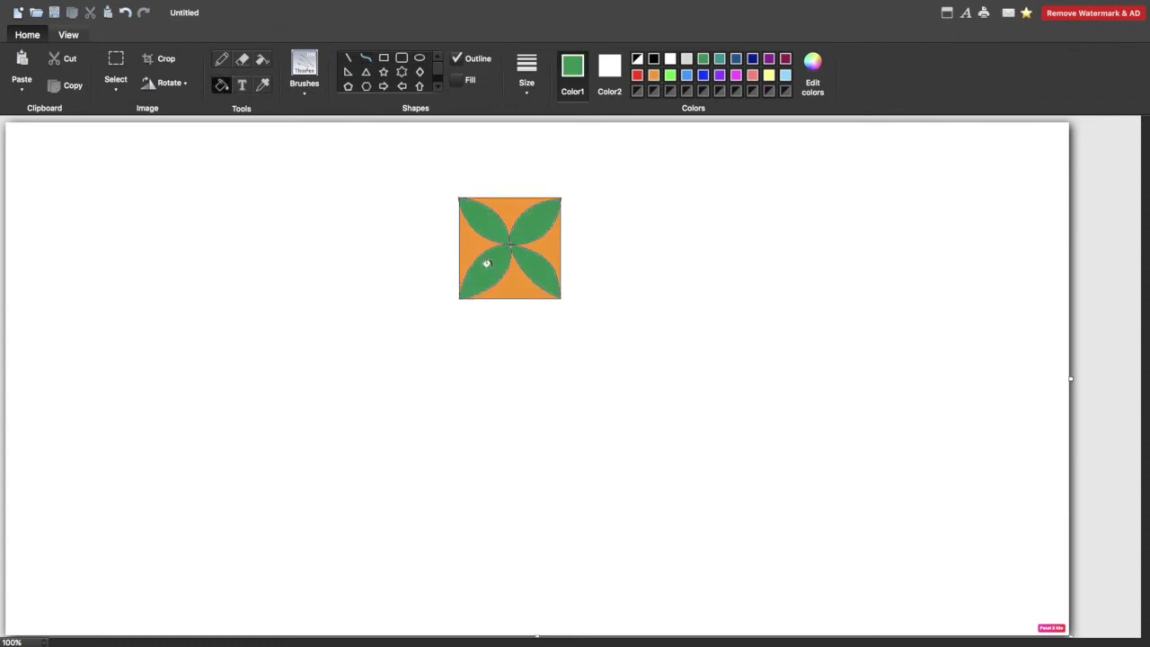
Step: Copy the coloured square tile and place the duplicate directly below the original, edge to edge
left_click(116, 63)
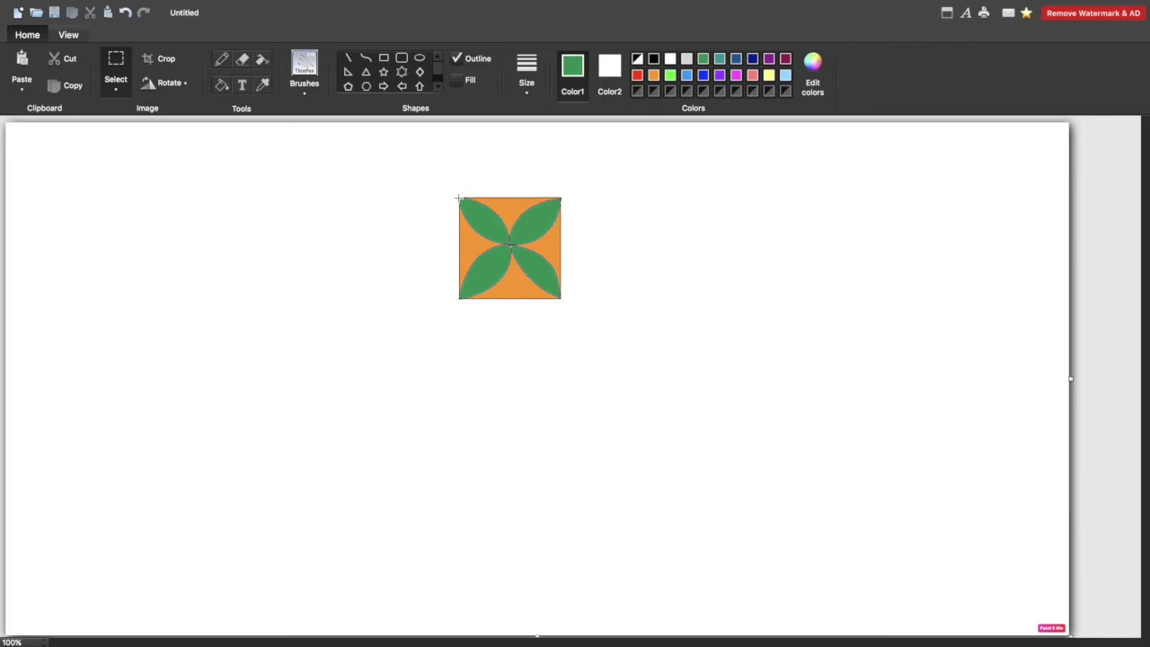
left_click_drag(538, 286, 561, 299)
left_click(65, 86)
left_click(22, 70)
left_click_drag(73, 168, 514, 344)
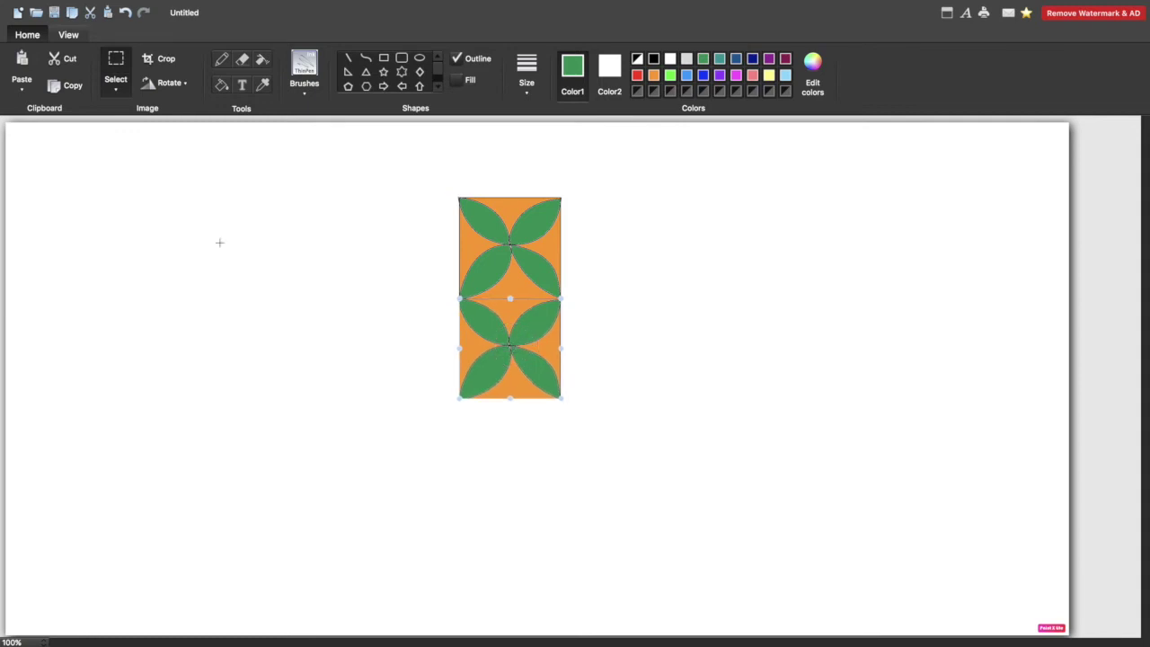
Step: Paste two more tiles to the right of the existing column, completing a two-by-two block
left_click(27, 85)
left_click_drag(43, 140, 602, 222)
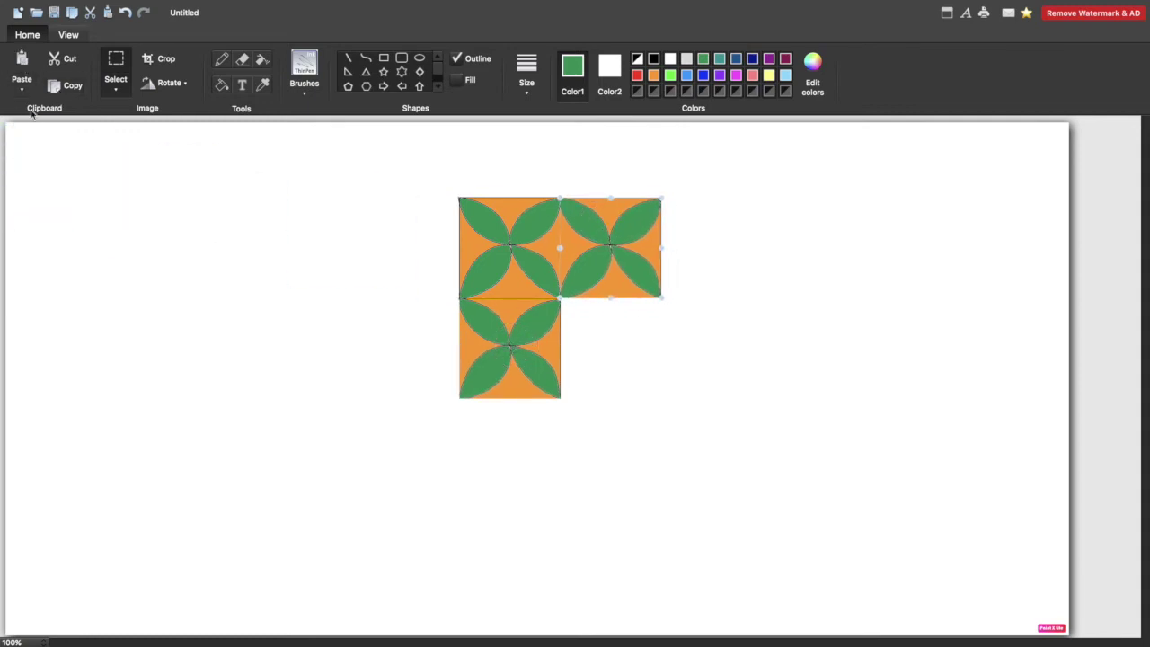
left_click(22, 76)
left_click_drag(39, 173, 594, 346)
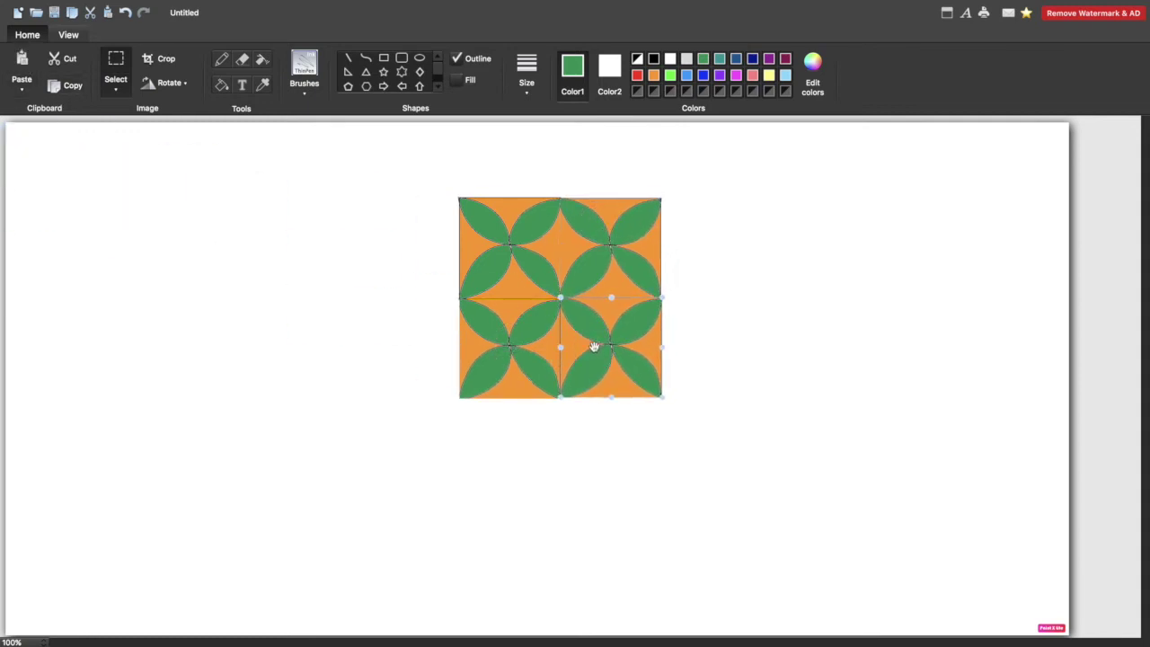
Step: Add a third column of two pasted tiles along the right side of the two-by-two block
left_click(22, 76)
left_click_drag(69, 168, 725, 246)
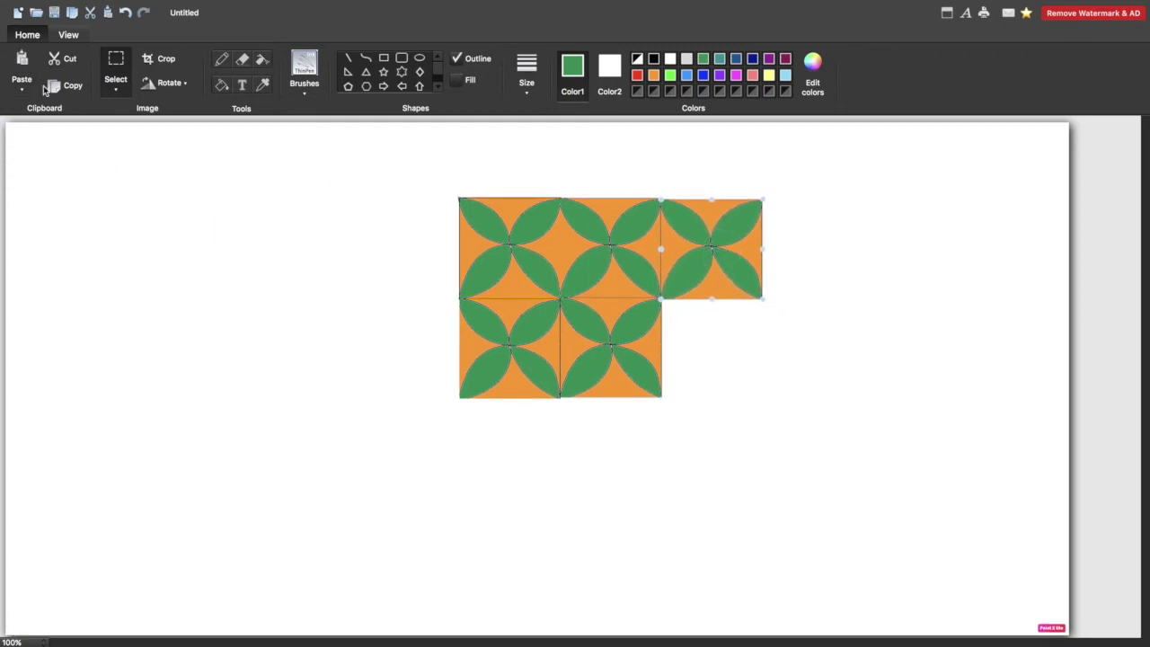
left_click(22, 72)
left_click_drag(96, 179, 714, 338)
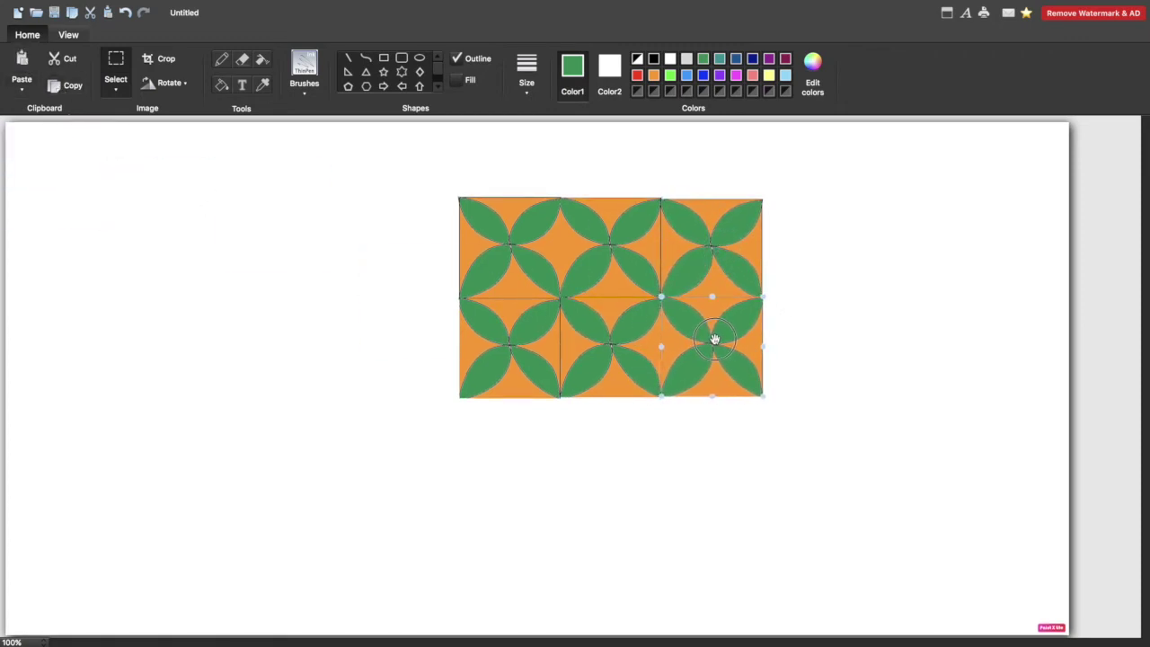
Step: Copy the whole block of six tiles and place the duplicate directly beneath it, extending the pattern to four rows
left_click_drag(459, 196, 763, 396)
left_click(116, 65)
left_click_drag(459, 197, 760, 393)
left_click(72, 85)
left_click(22, 72)
left_click_drag(446, 378, 551, 465)
left_click(348, 58)
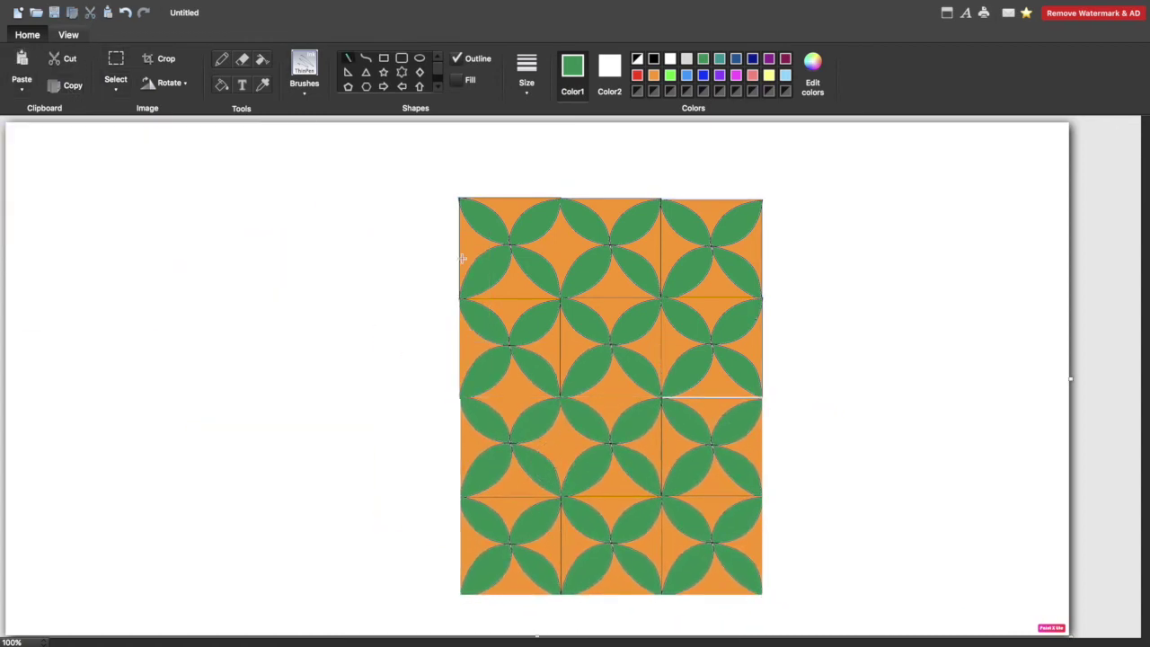
left_click(366, 58)
left_click_drag(840, 370, 978, 368)
left_click(126, 13)
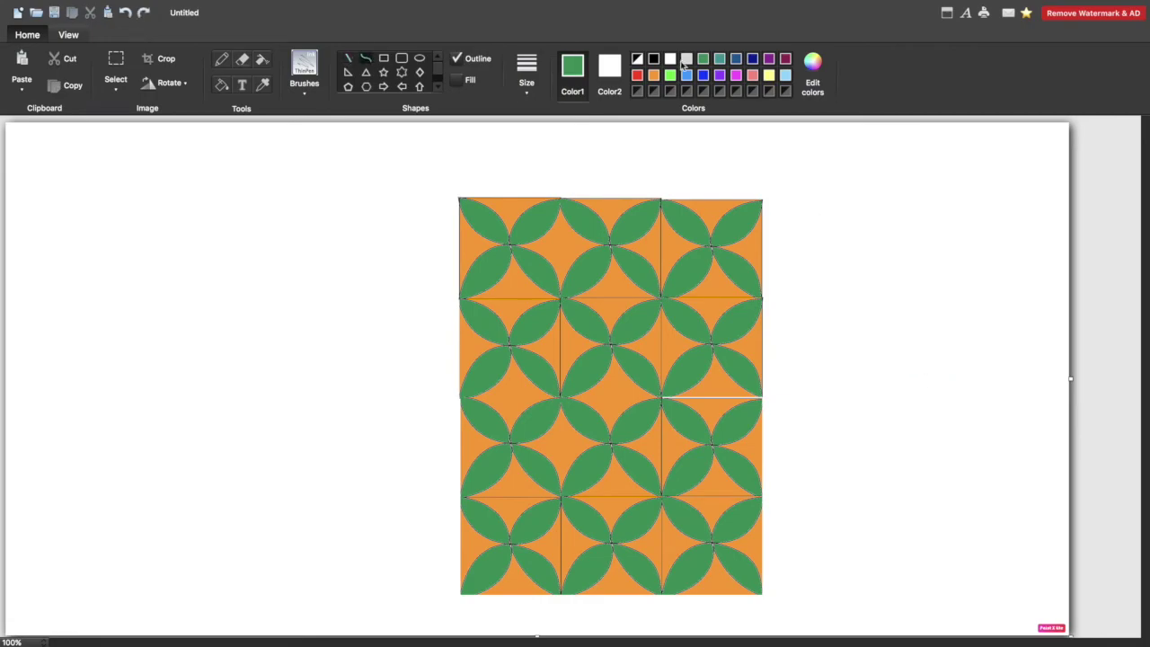